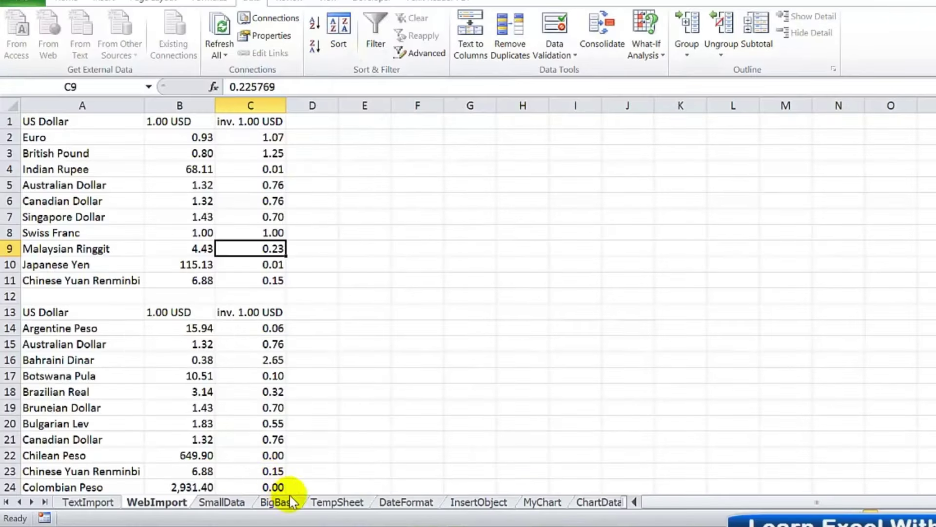
Step: Open the BigBase sheet of store sales amounts for 2012 to 2016
left_click(291, 506)
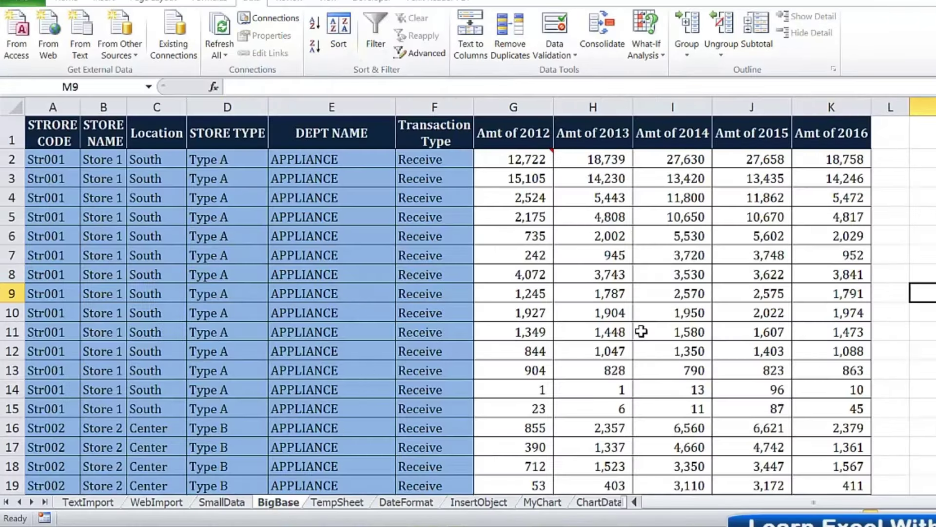
Step: Switch to the SmallData sheet and select the staff table starting at A1
left_click(614, 374)
left_click(228, 507)
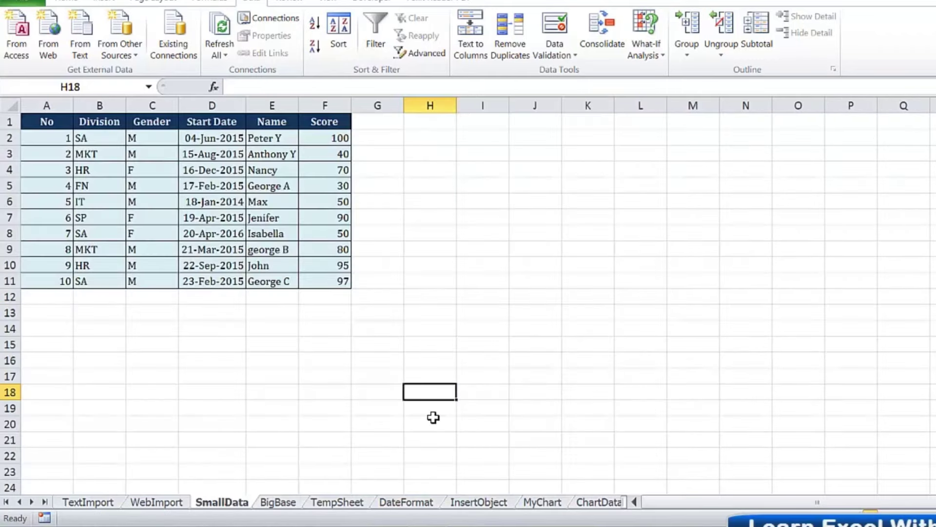
left_click(493, 335)
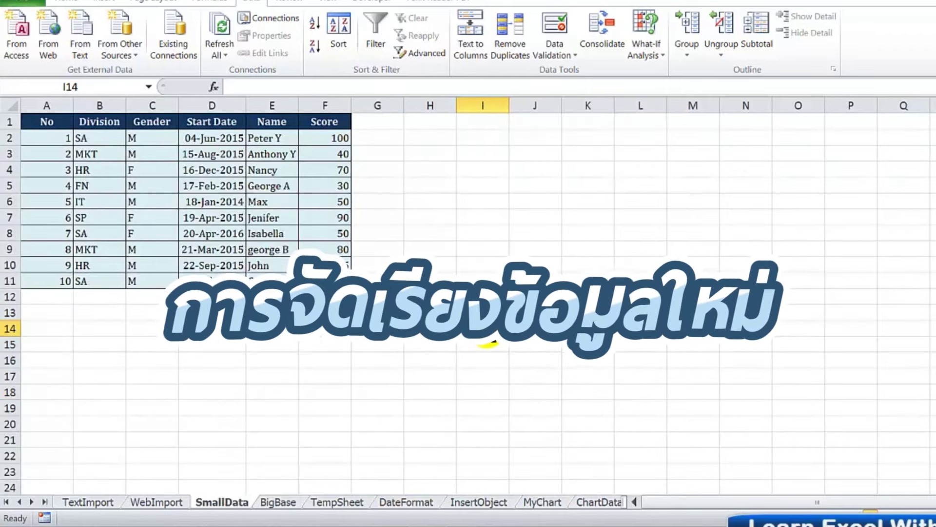
left_click(484, 301)
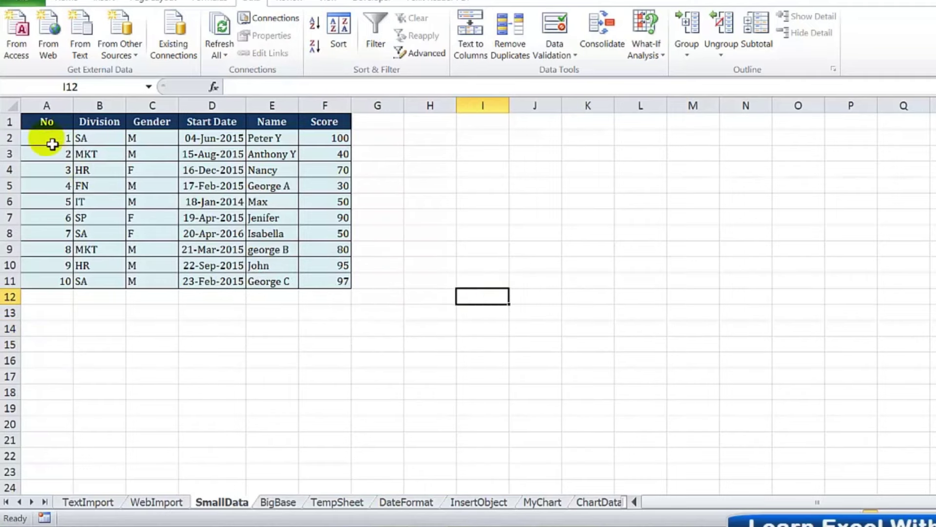
mouse_move(46, 121)
left_mouse_down()
mouse_move(113, 146)
mouse_move(328, 287)
left_mouse_up()
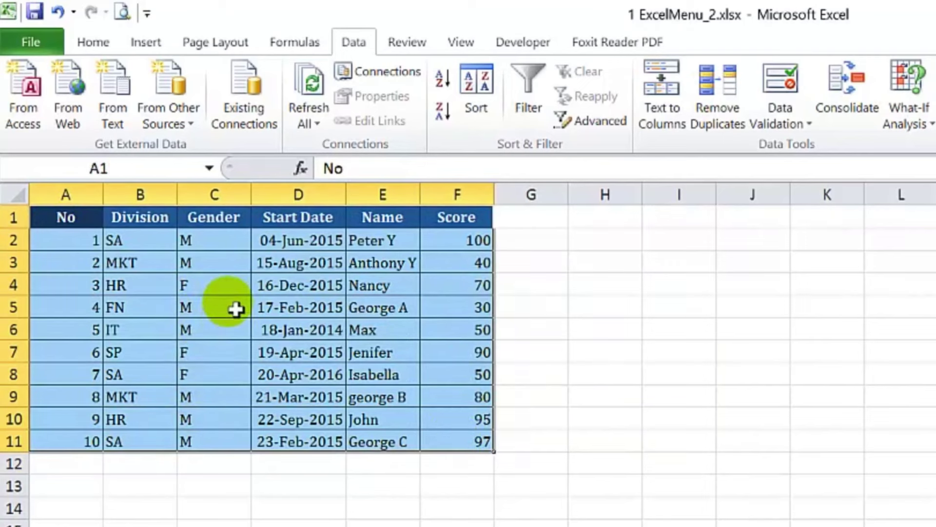
left_click(236, 295)
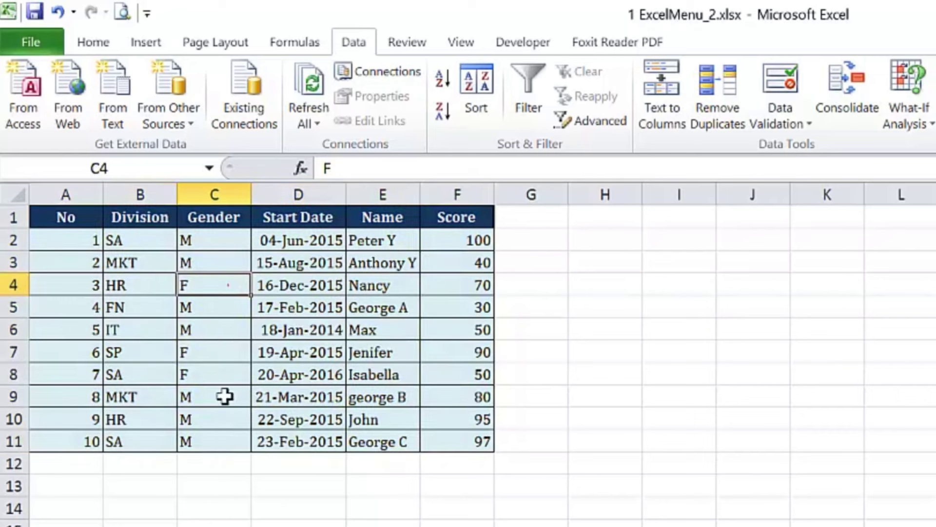
left_click_drag(71, 219, 457, 450)
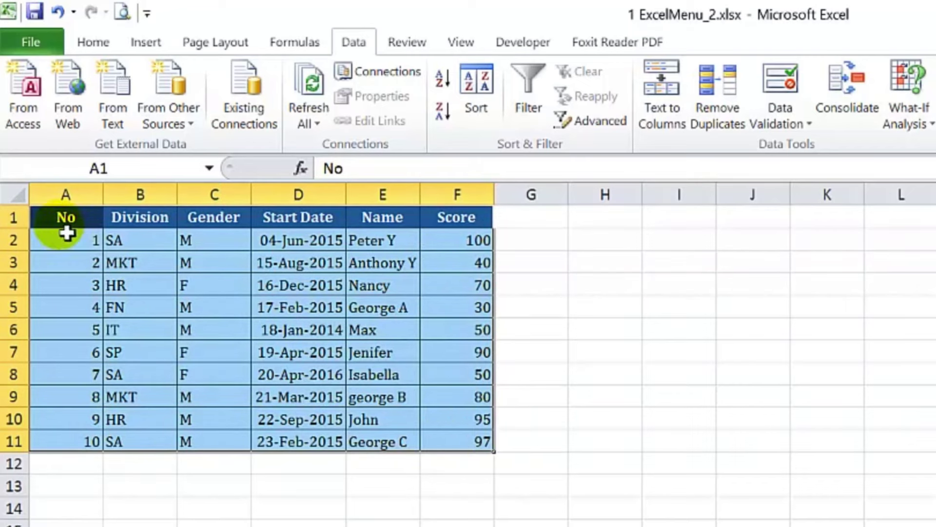
mouse_move(69, 222)
left_mouse_down()
mouse_move(454, 287)
mouse_move(460, 443)
left_mouse_up()
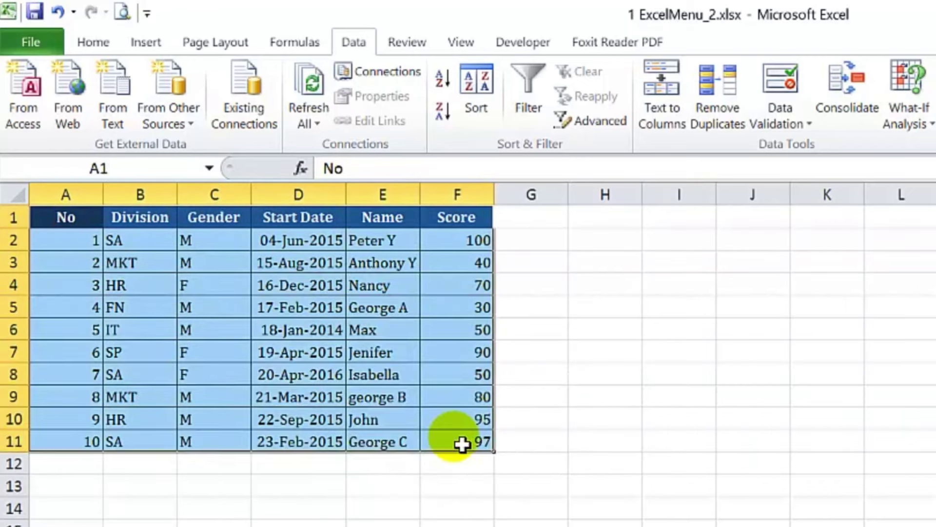
Step: Open the Sort dialog for the staff table, toggling My data has headers and listing sort columns
left_click(476, 84)
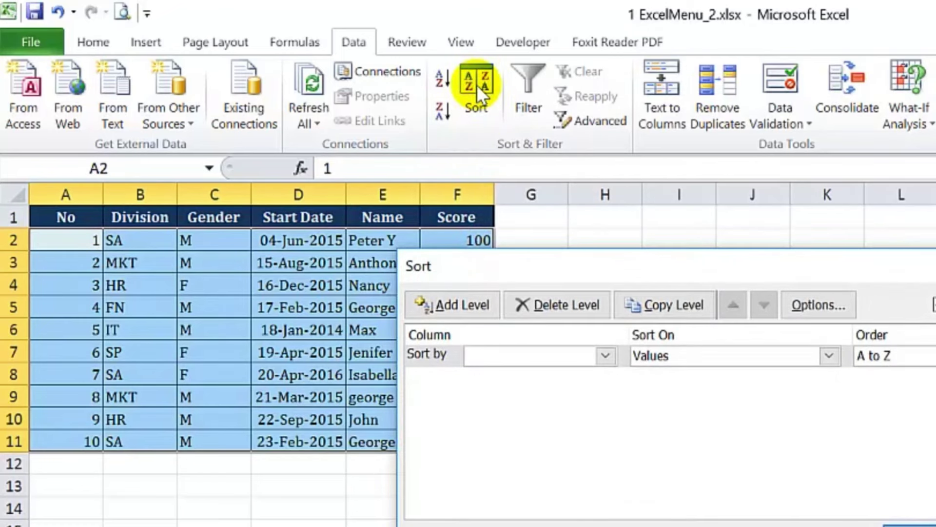
left_click_drag(601, 275, 726, 233)
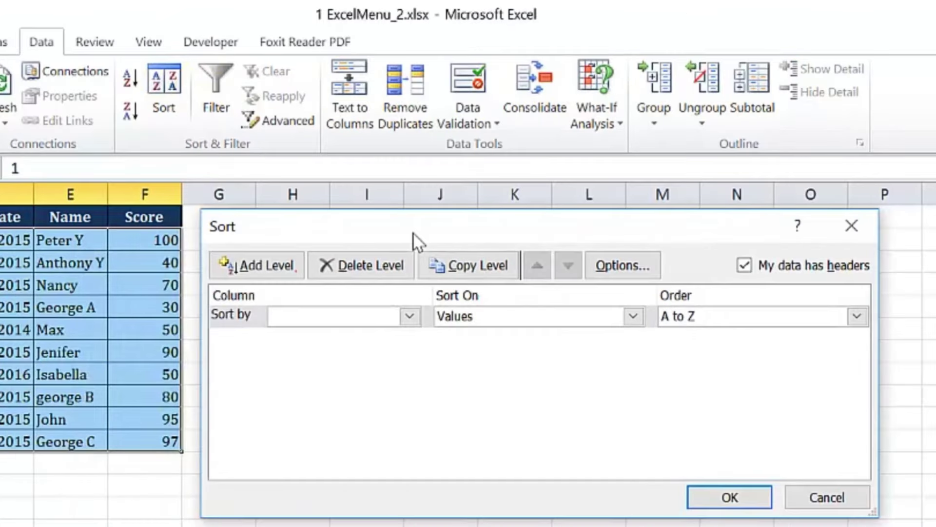
left_click(414, 233)
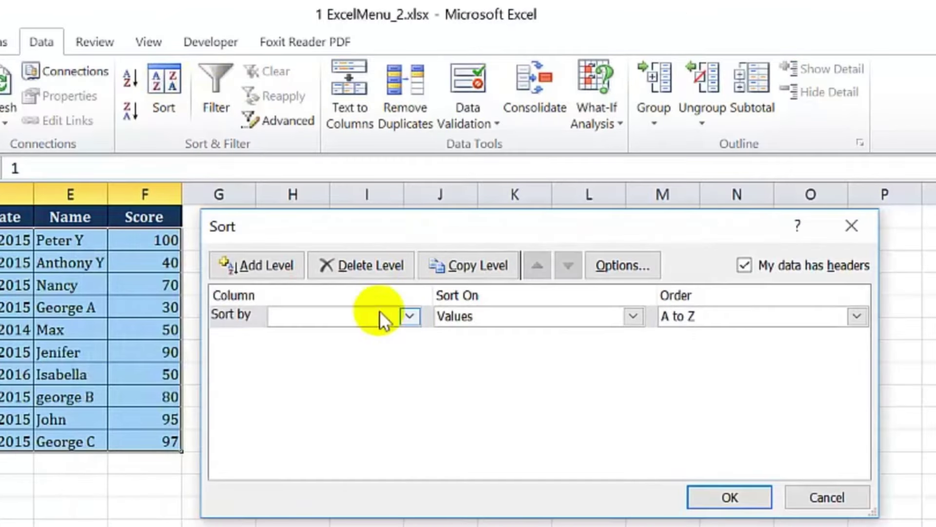
left_click(745, 265)
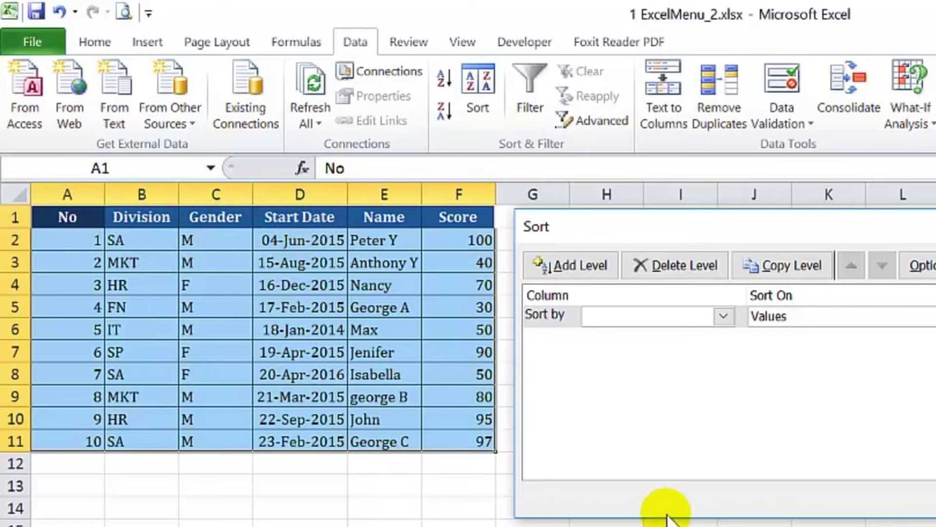
key("alt+h")
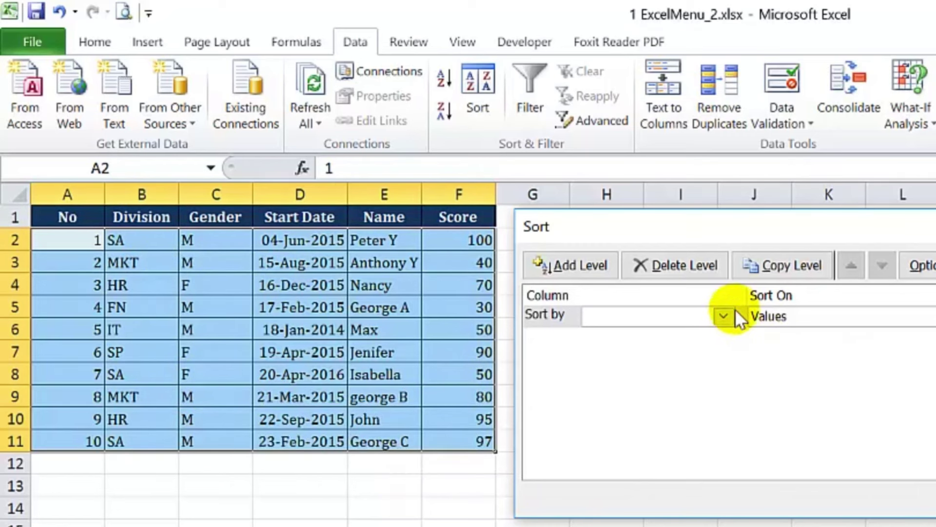
left_click(724, 316)
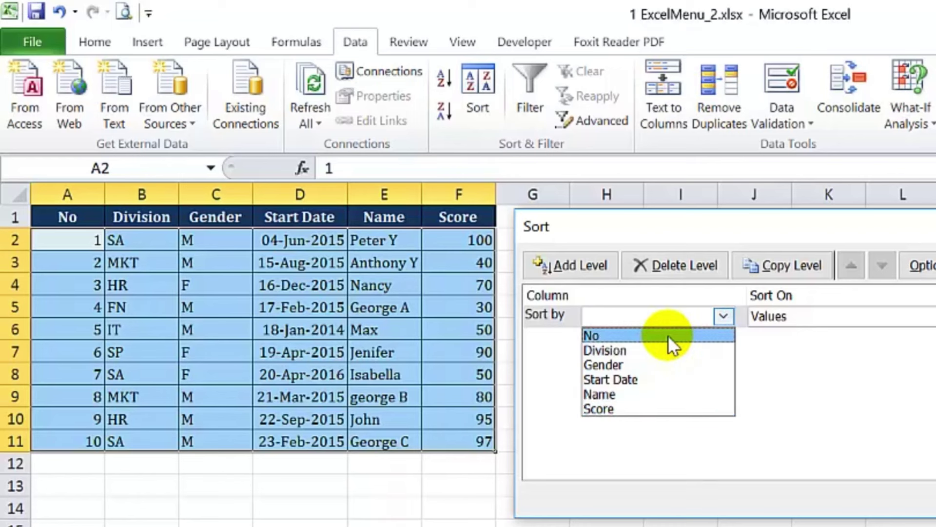
left_click(599, 335)
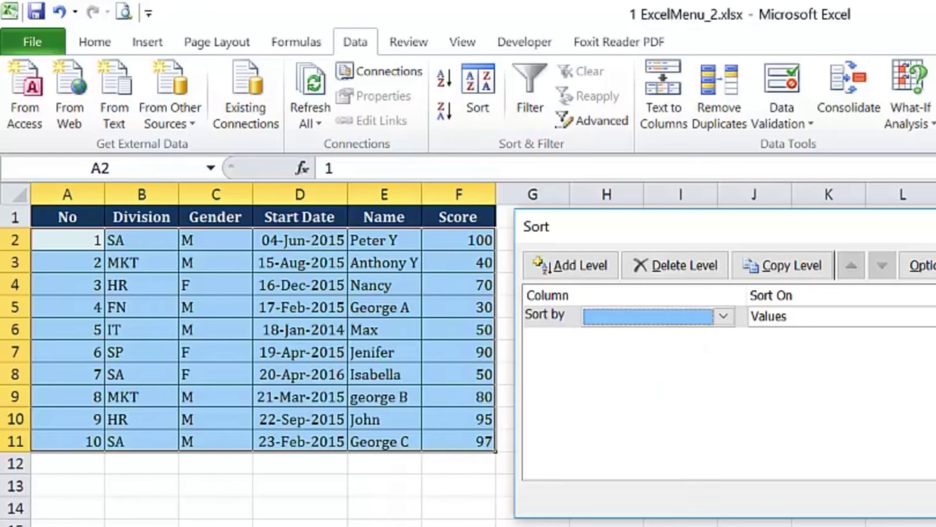
Step: Sort the staff table by Gender with headers on, so F rows come first
left_click(724, 316)
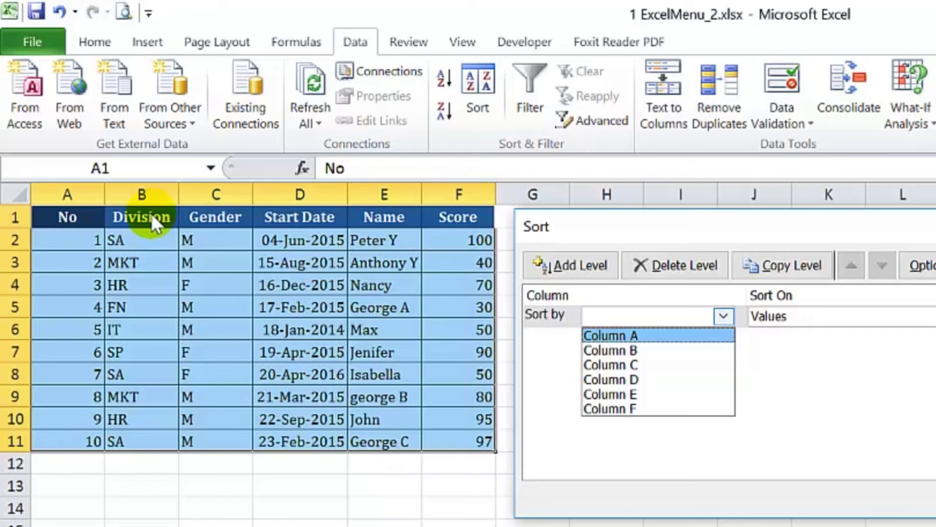
key("Escape")
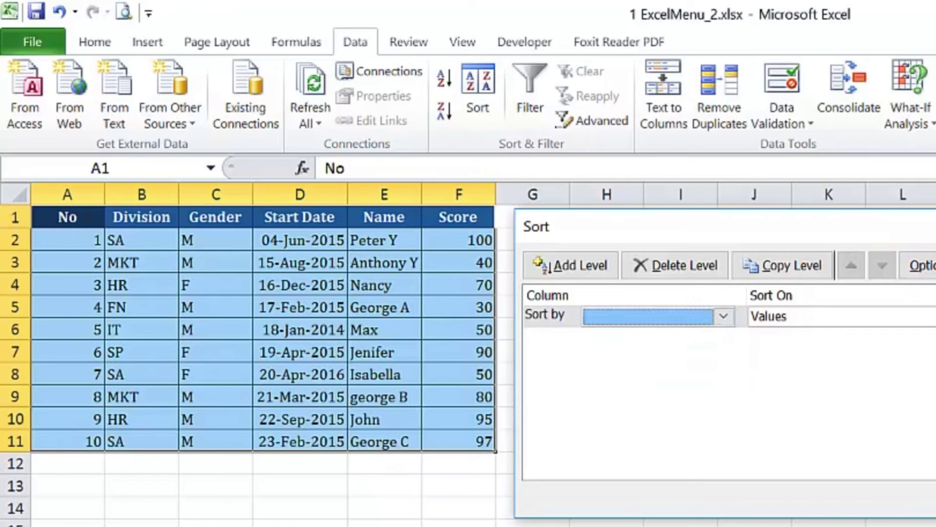
key("alt+h")
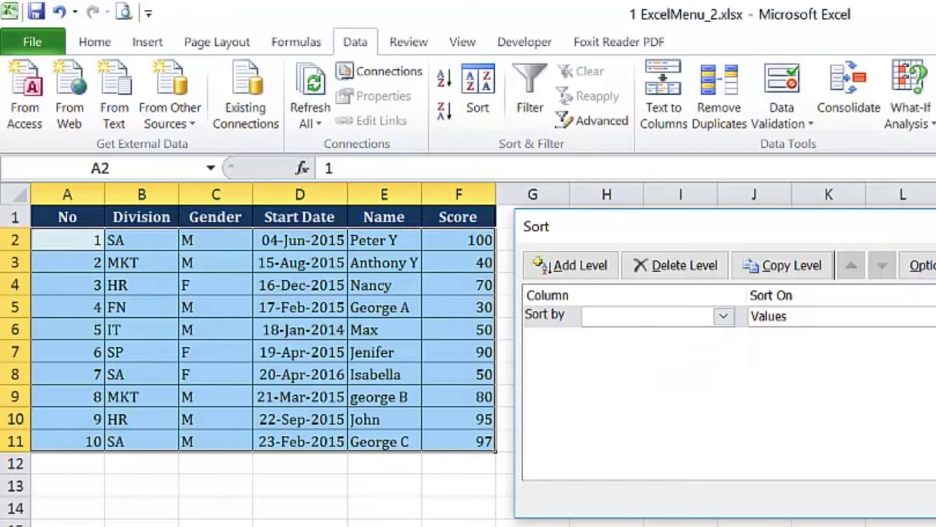
left_click(723, 316)
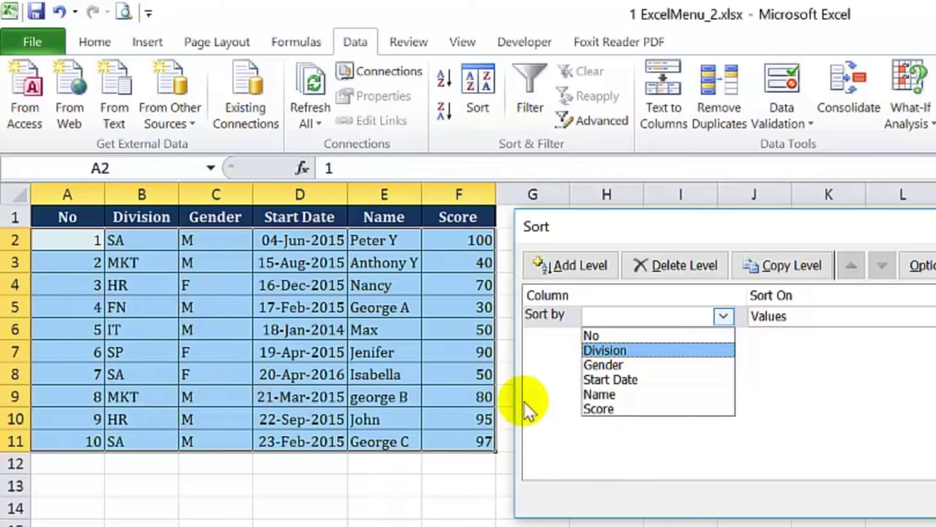
left_click(612, 365)
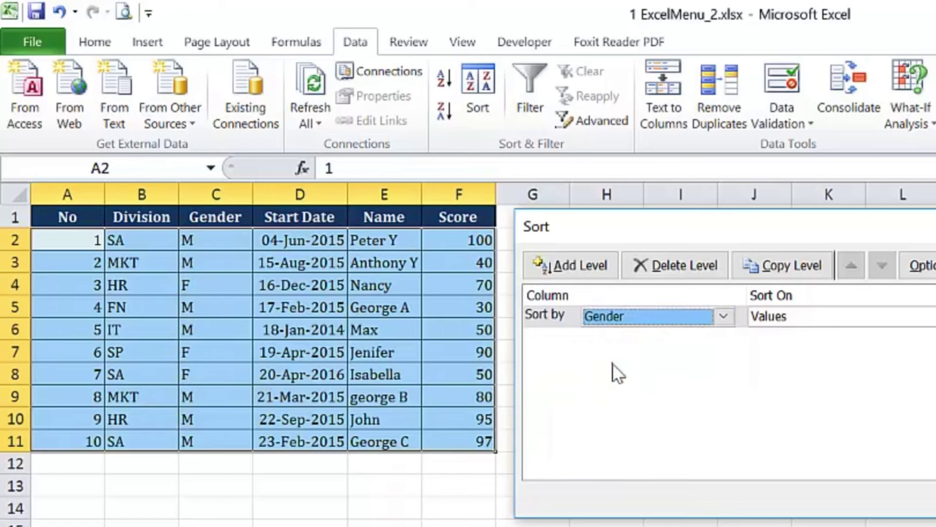
left_click(825, 324)
key("Return")
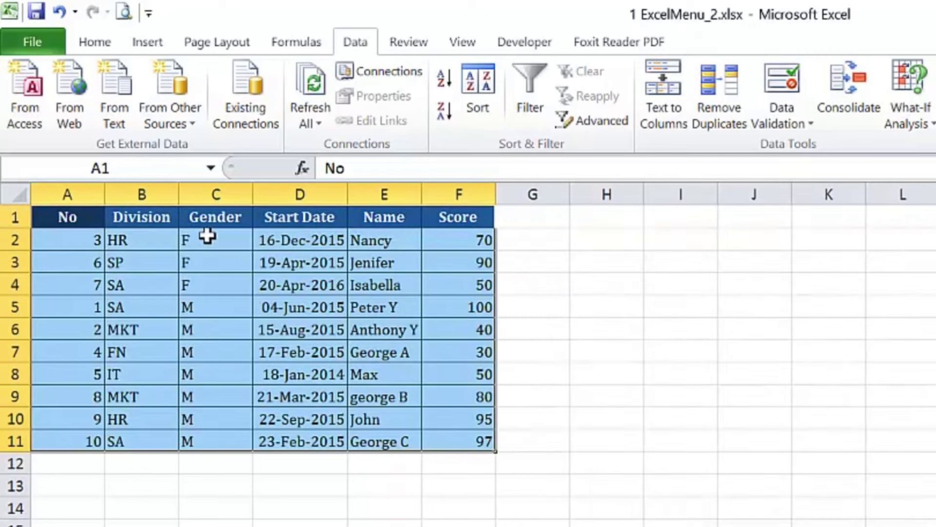
left_click_drag(85, 240, 73, 441)
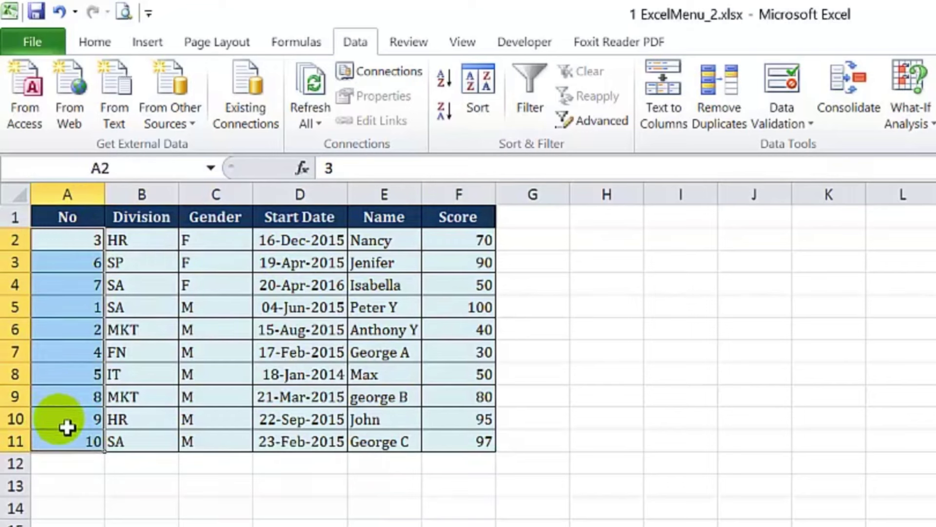
mouse_move(244, 242)
left_mouse_down()
mouse_move(210, 401)
mouse_move(210, 450)
left_mouse_up()
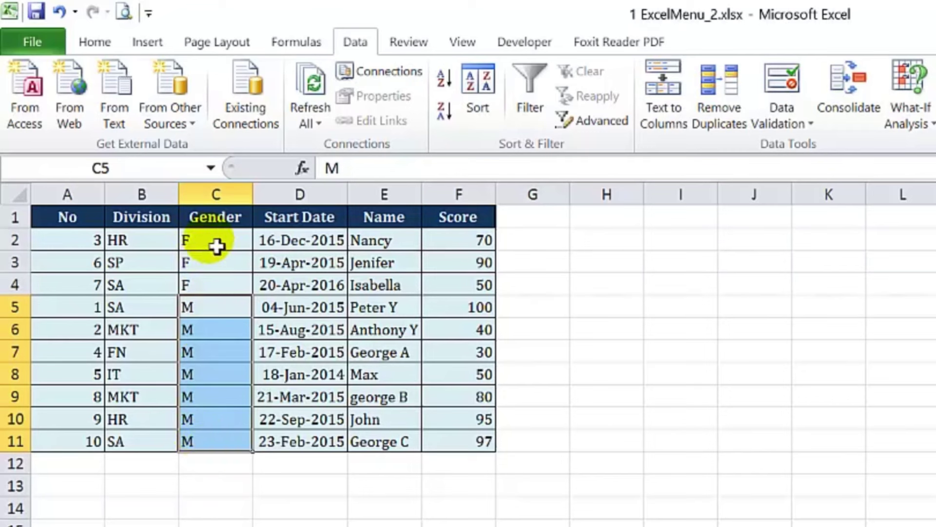
left_click_drag(216, 246, 210, 444)
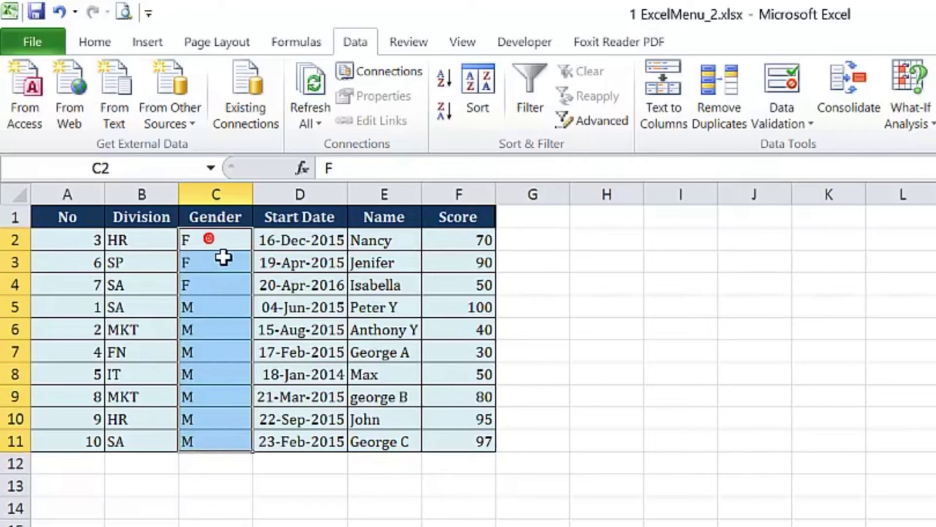
left_click_drag(208, 238, 460, 293)
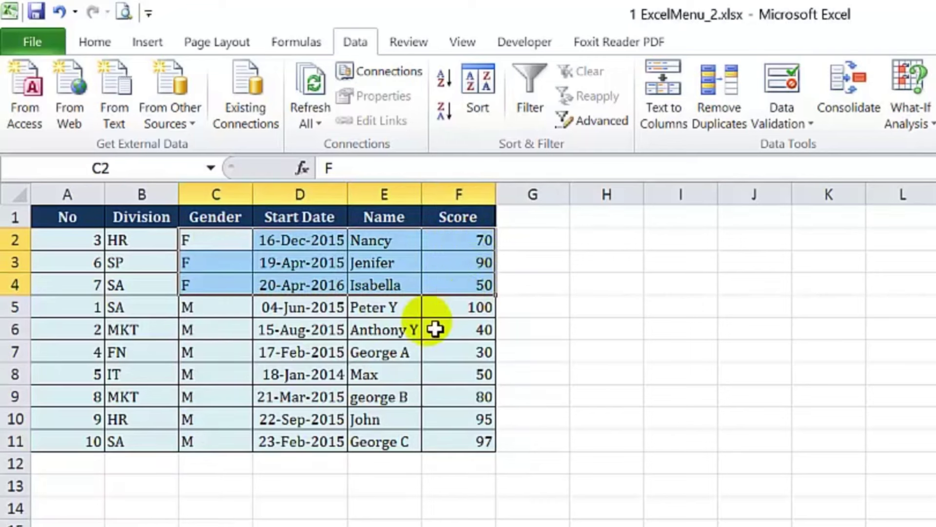
left_click_drag(222, 309, 461, 455)
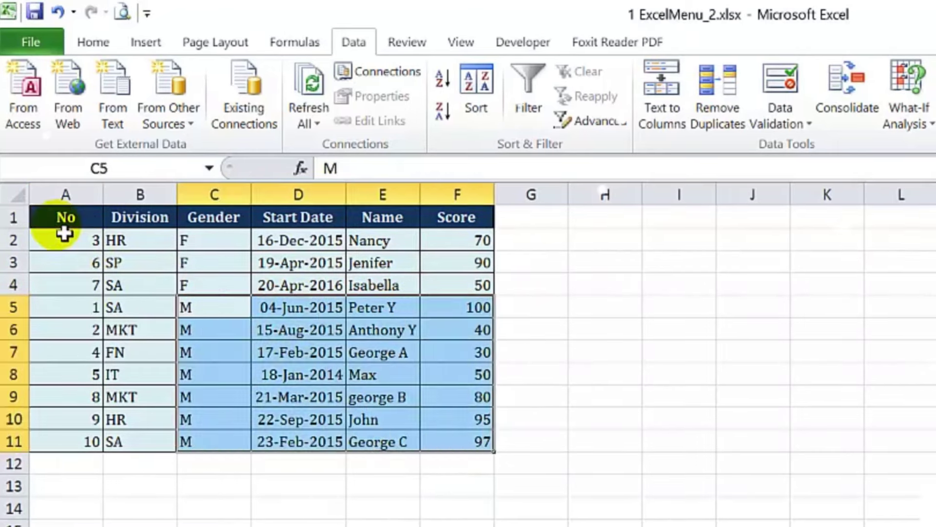
mouse_move(66, 229)
left_mouse_down()
mouse_move(235, 269)
mouse_move(445, 447)
left_mouse_up()
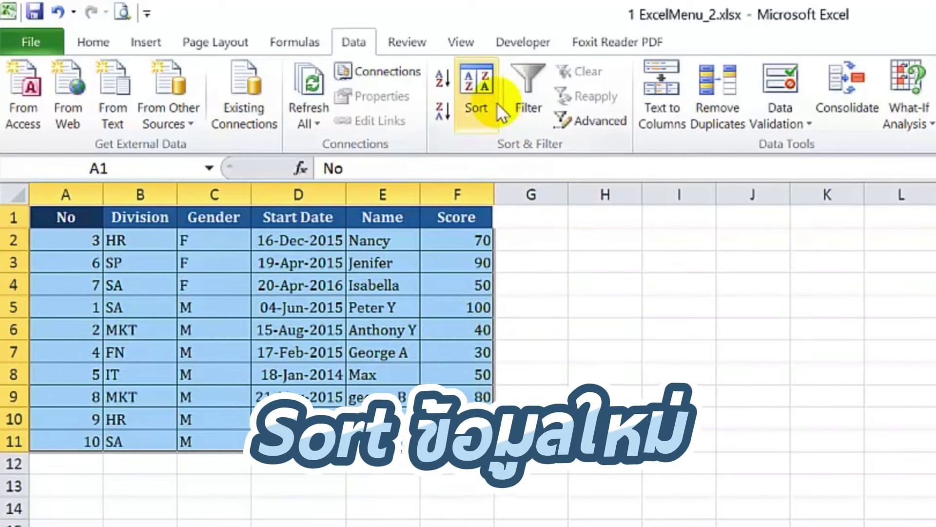
Step: Keep the Gender sort and add a second level: Score, Largest to Smallest
left_click(493, 88)
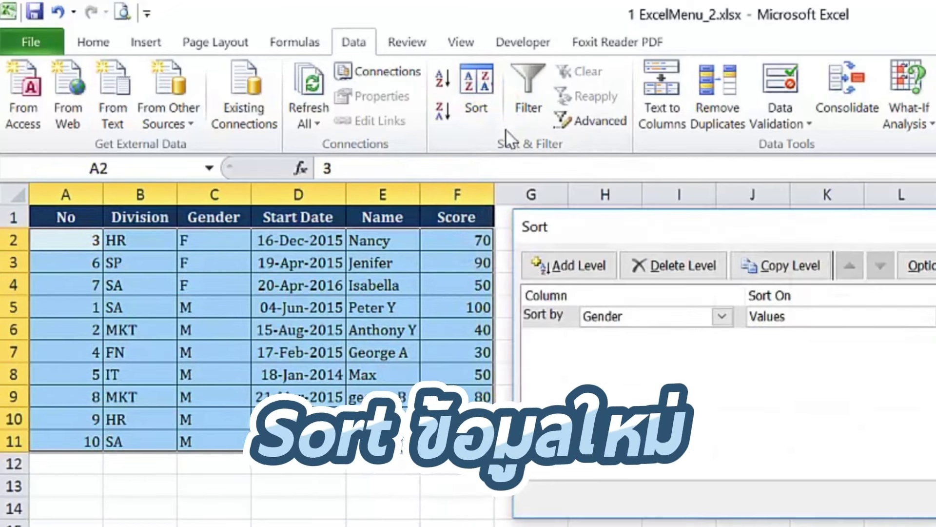
left_click(615, 321)
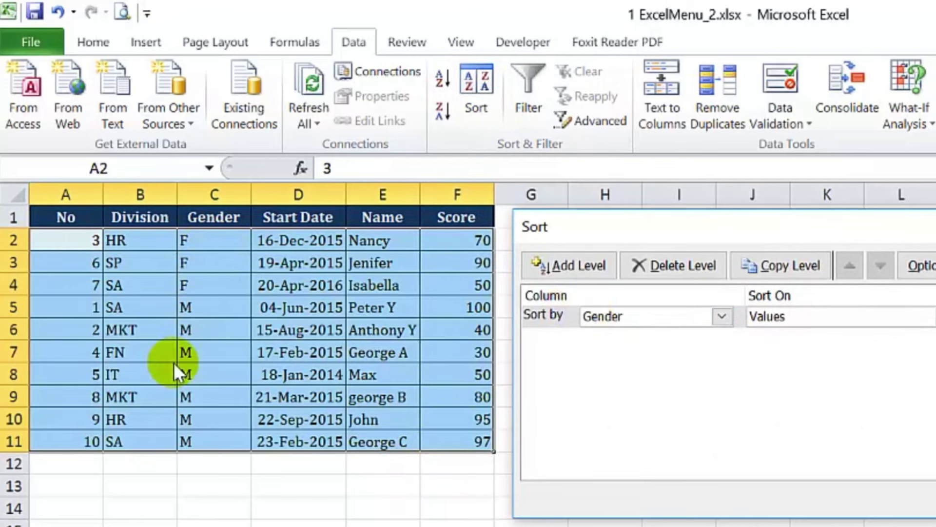
left_click(592, 260)
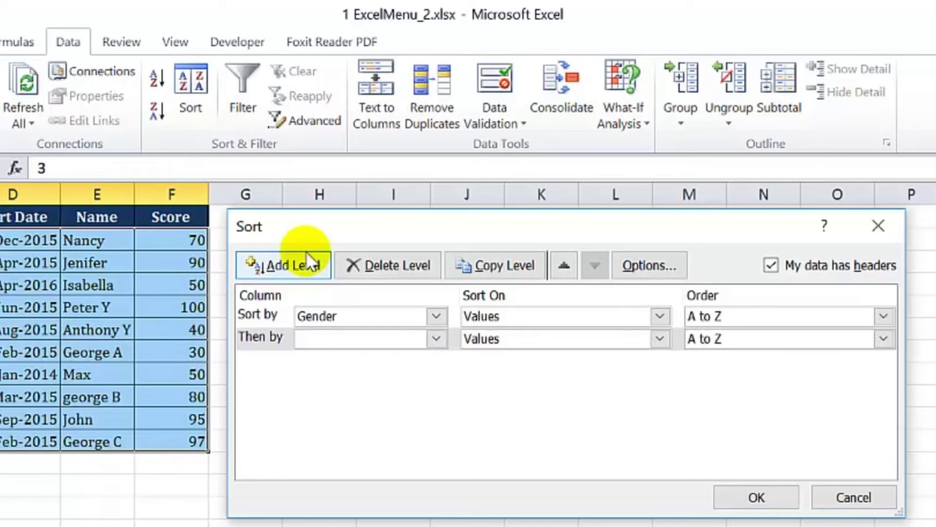
left_click_drag(328, 227, 346, 222)
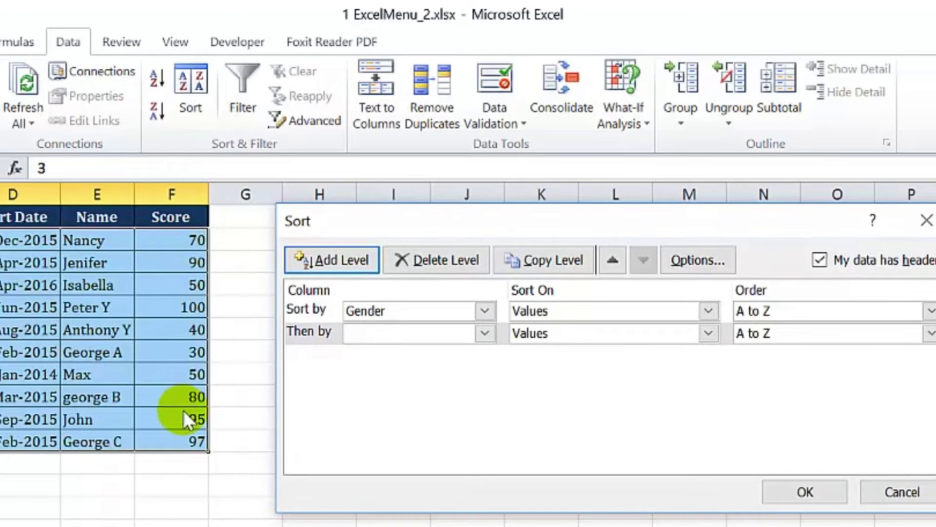
left_click(482, 333)
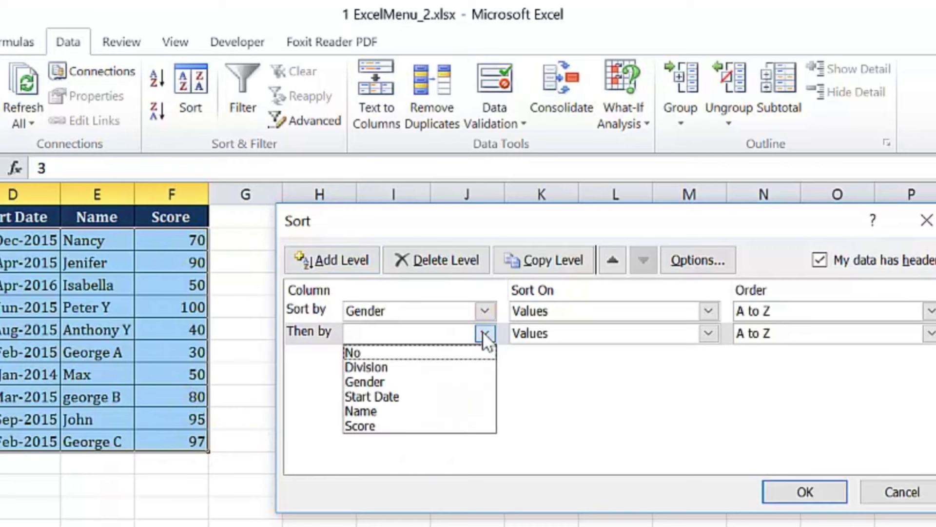
left_click(450, 426)
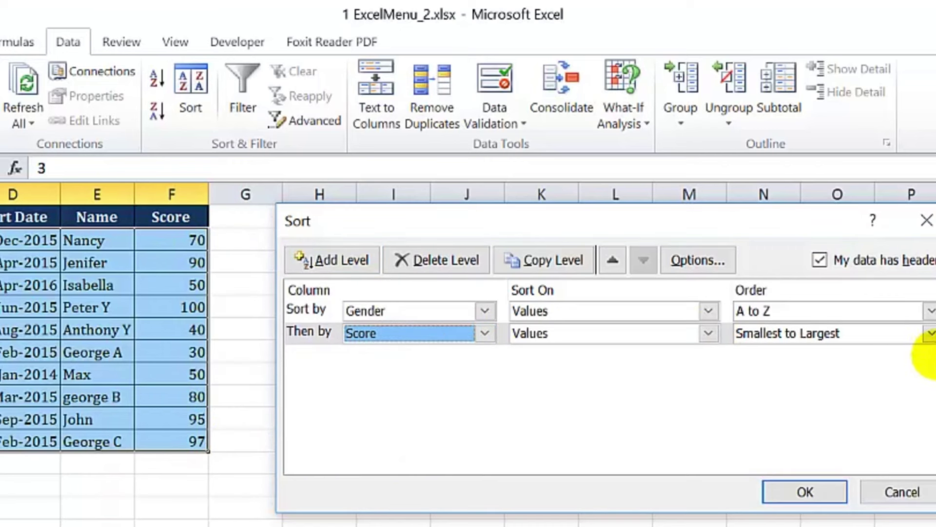
left_click(930, 333)
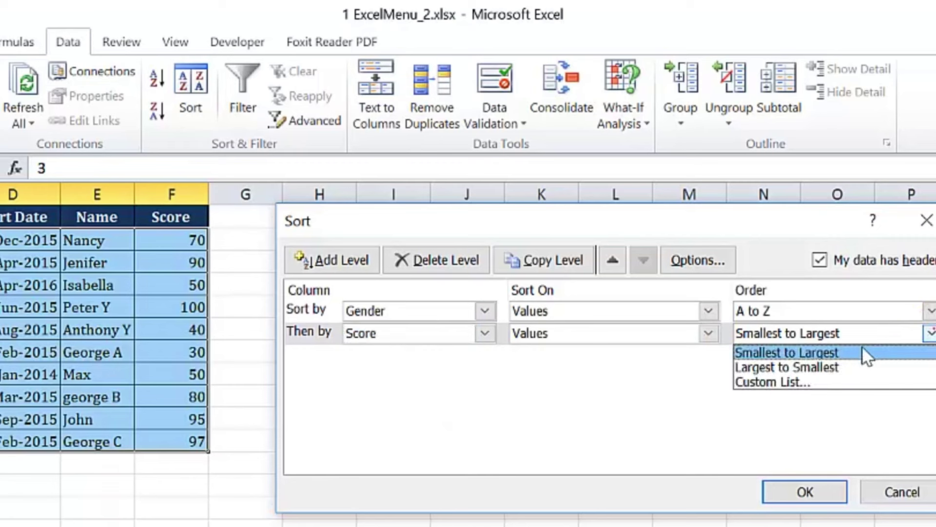
left_click(795, 367)
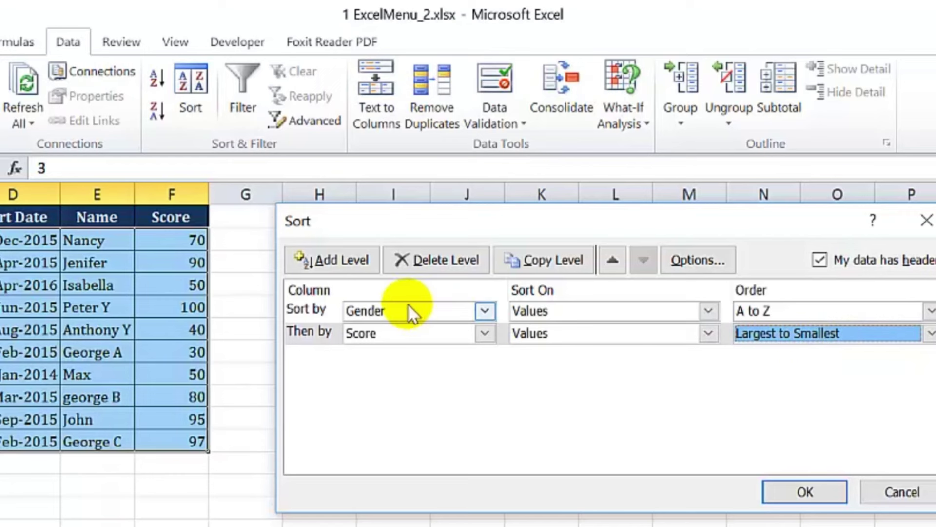
left_click(804, 491)
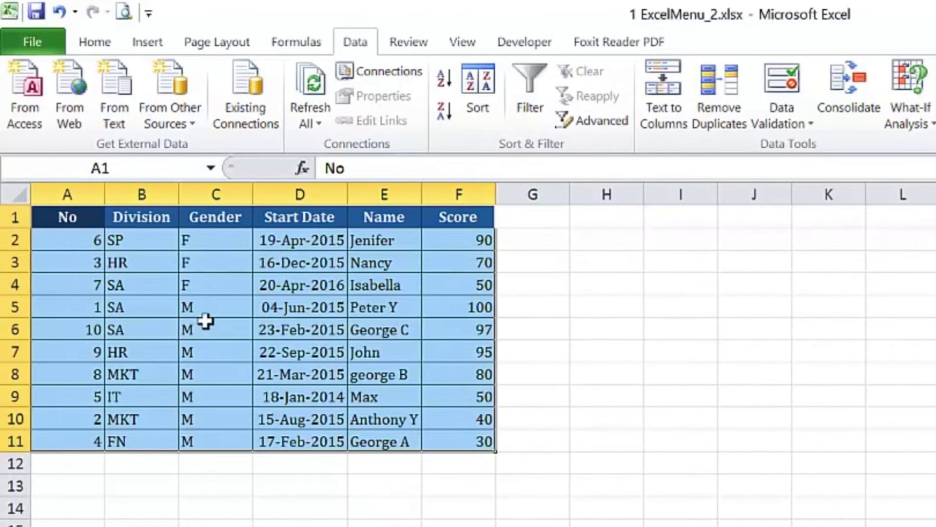
mouse_move(218, 244)
left_mouse_down()
mouse_move(406, 294)
mouse_move(458, 285)
left_mouse_up()
left_click(468, 244)
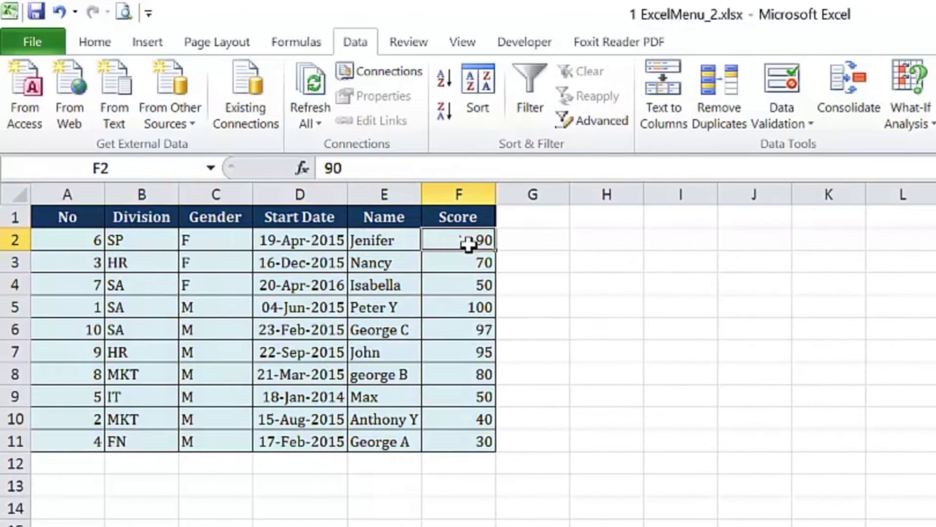
left_click_drag(461, 240, 475, 291)
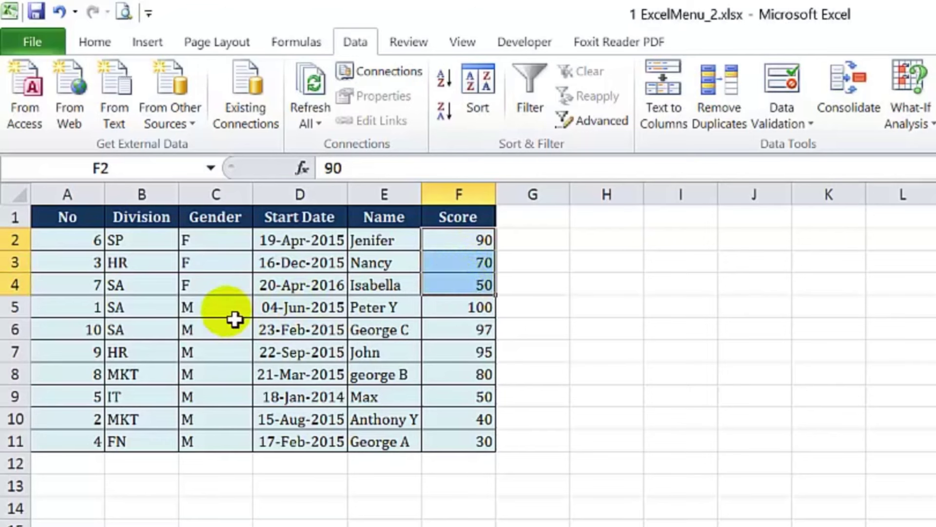
mouse_move(212, 307)
left_mouse_down()
mouse_move(446, 425)
mouse_move(449, 439)
left_mouse_up()
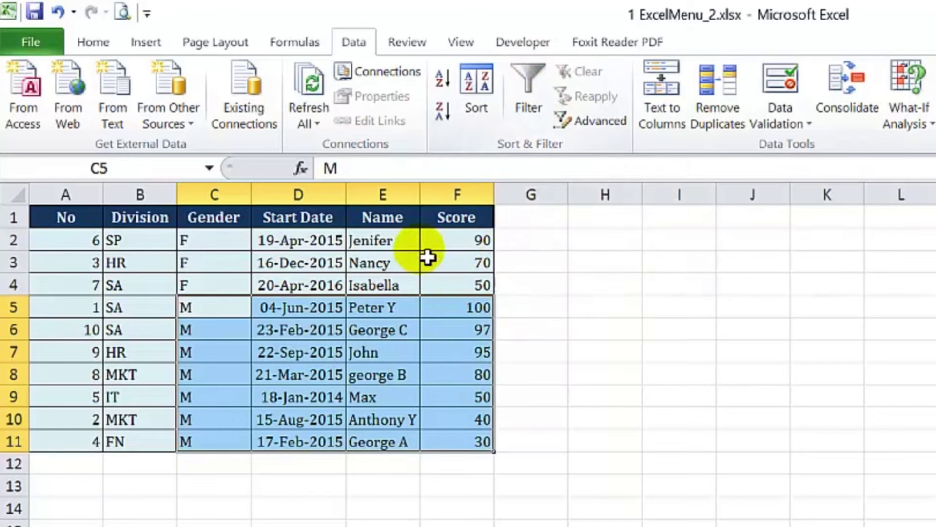
mouse_move(66, 220)
left_mouse_down()
mouse_move(448, 222)
mouse_move(452, 442)
left_mouse_up()
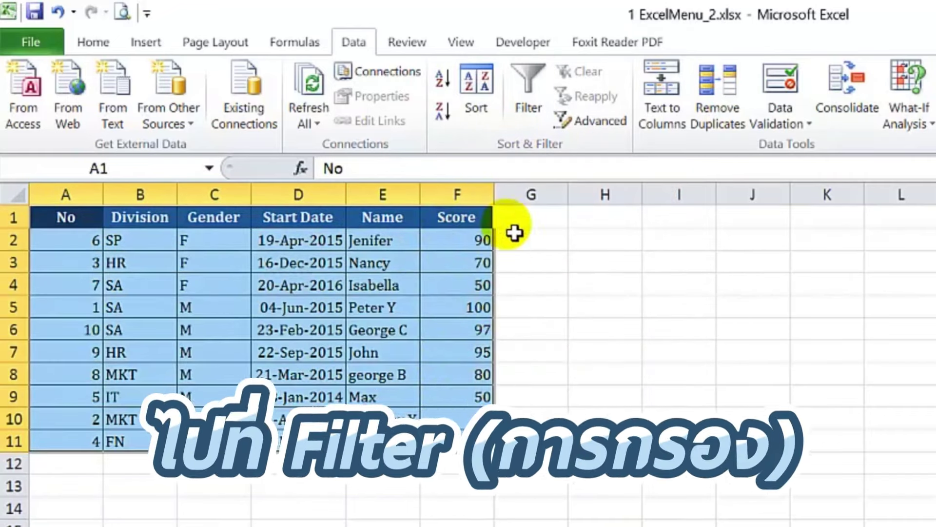
Step: Turn on filtering and filter the Gender column to show only M staff
left_click(529, 92)
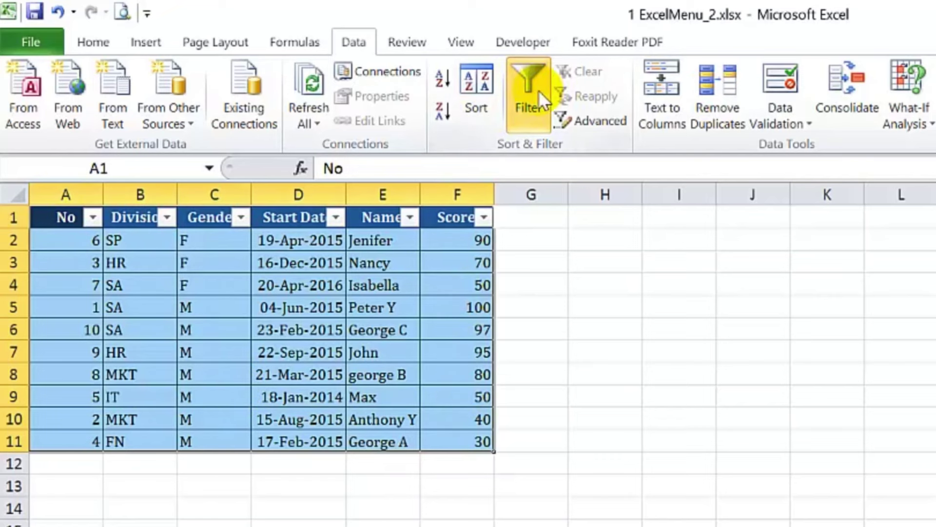
left_click(242, 219)
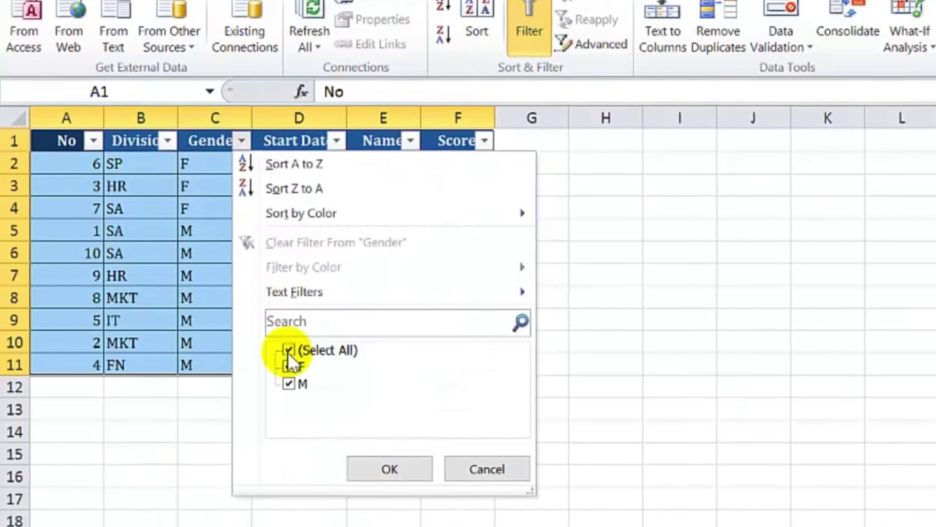
left_click(288, 426)
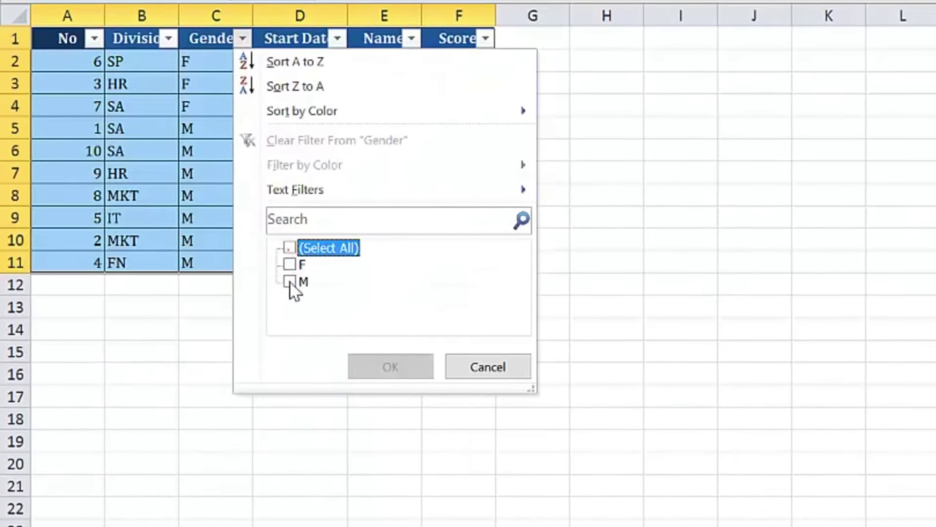
left_click(289, 282)
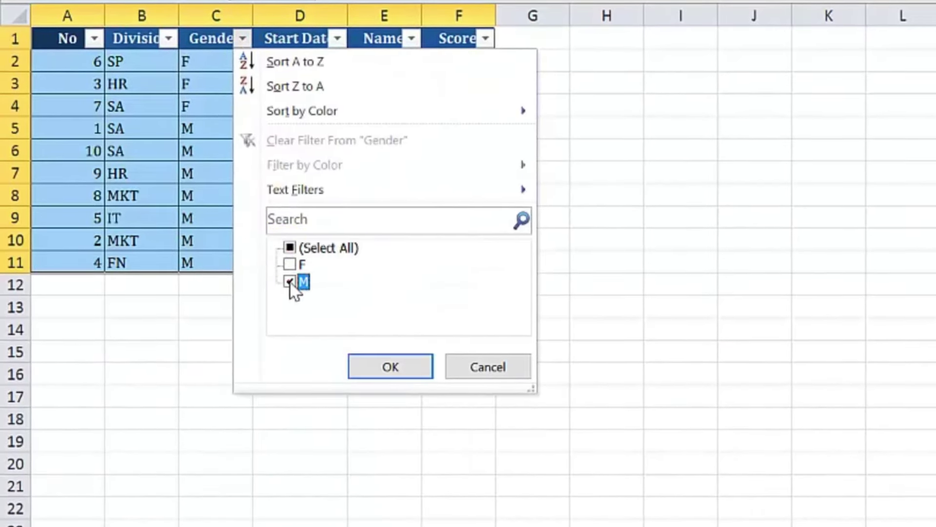
left_click(392, 371)
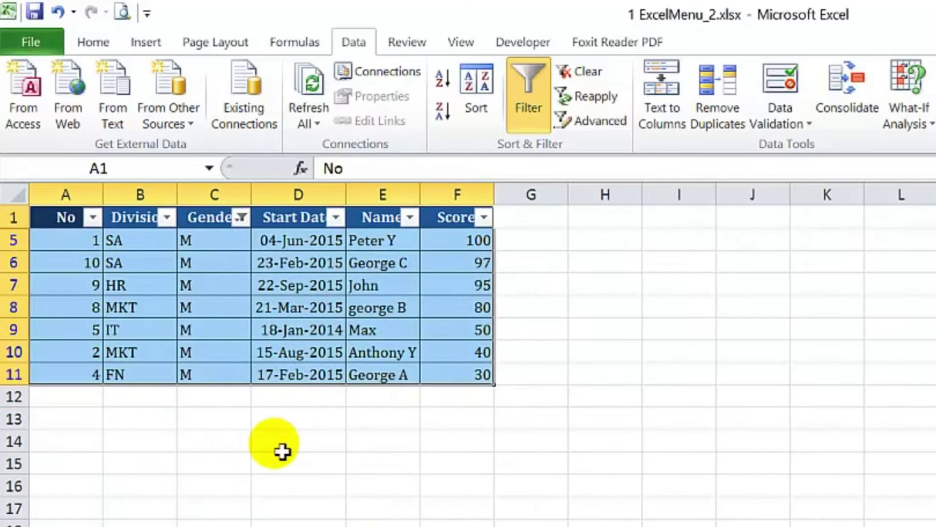
Step: Copy the seven filtered male rows and move to the next blank sheet
mouse_move(66, 225)
left_mouse_down()
mouse_move(352, 296)
mouse_move(460, 375)
left_mouse_up()
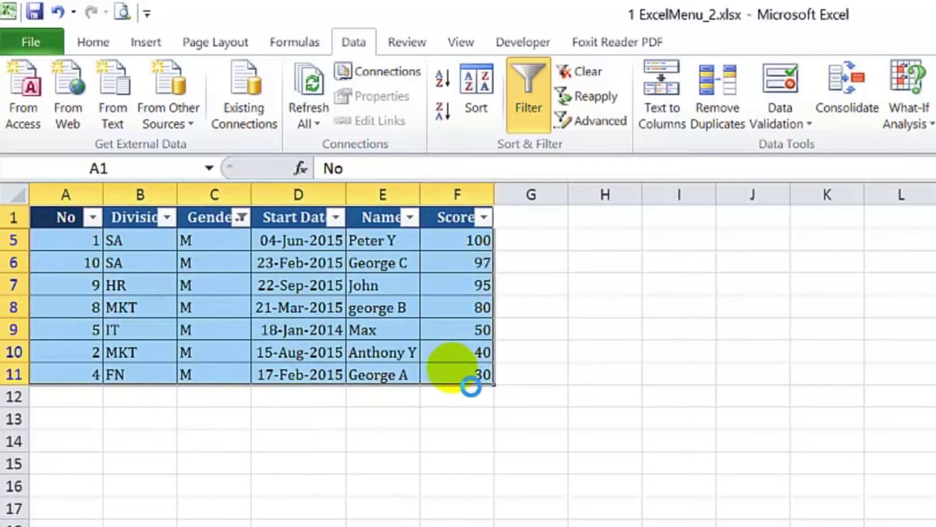
key("ctrl+c")
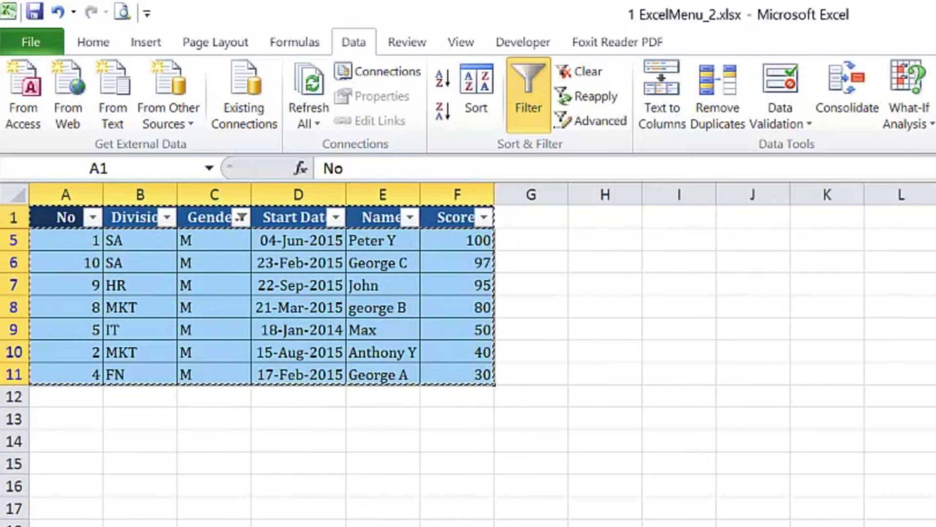
key("ctrl+Page_Down")
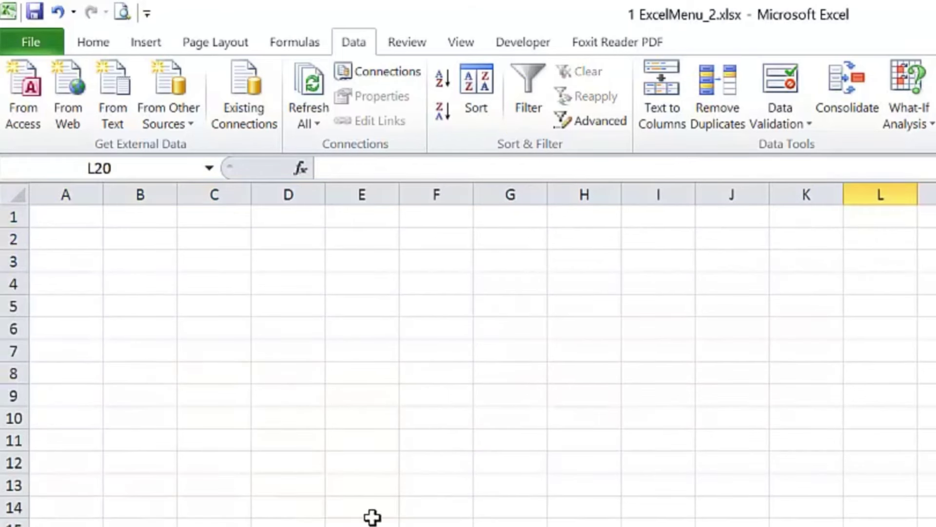
Step: Paste the male rows at A1 and widen column D to show the dates
left_click(89, 223)
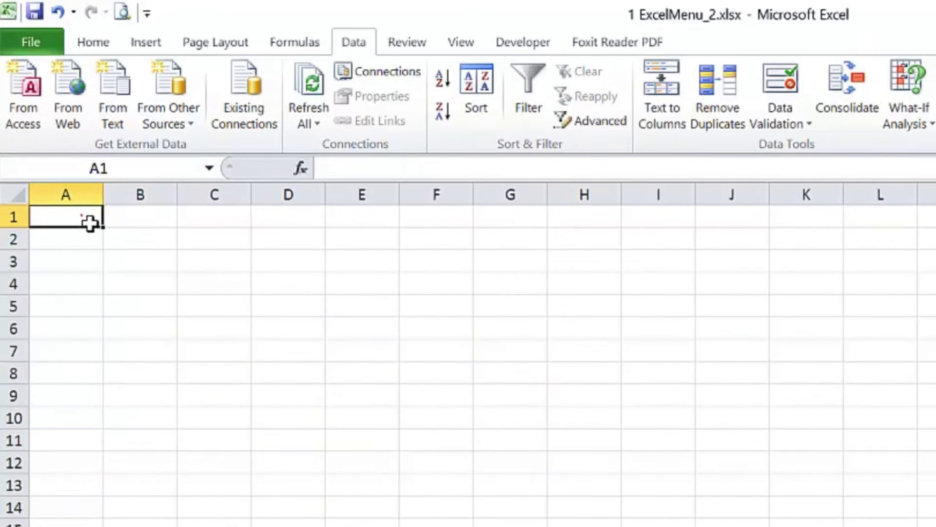
key("ctrl+v")
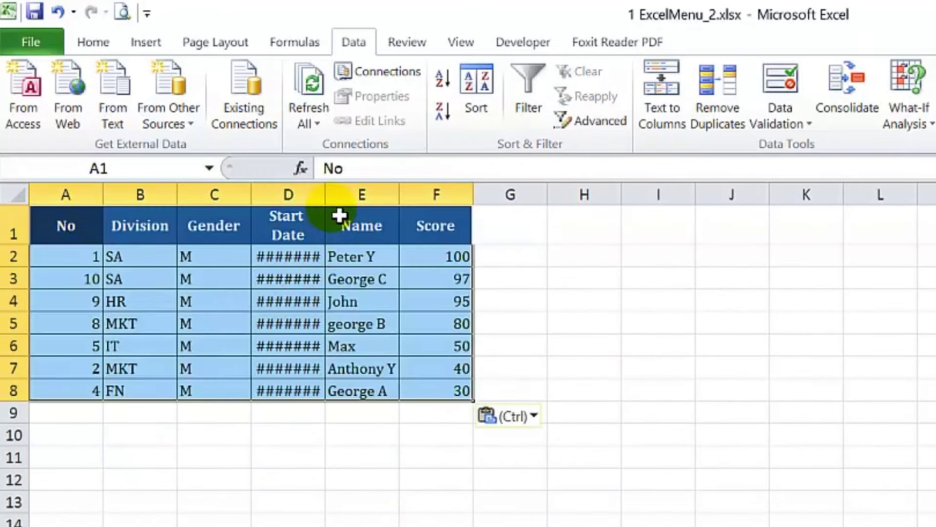
double_click(326, 195)
left_click(590, 373)
left_click_drag(231, 259, 236, 391)
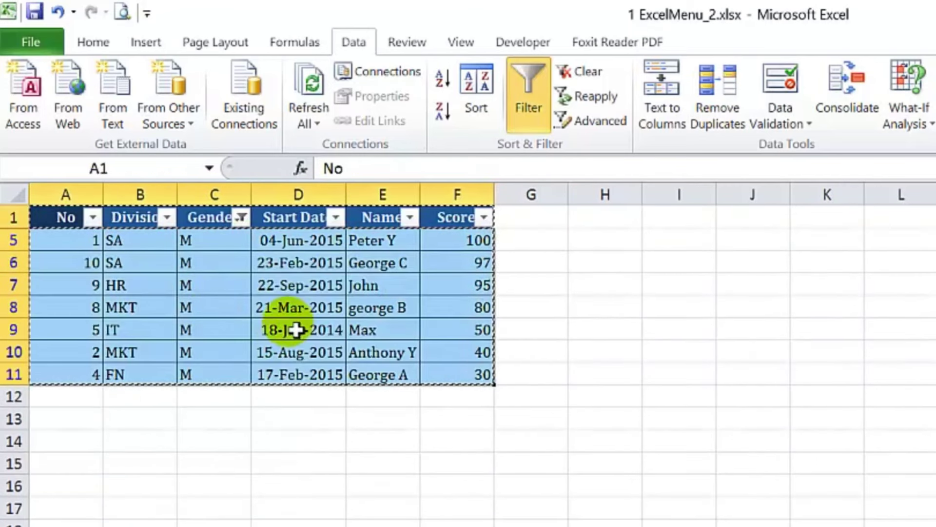
Step: Reselect all values in the Gender filter so every staff row shows
left_click(242, 217)
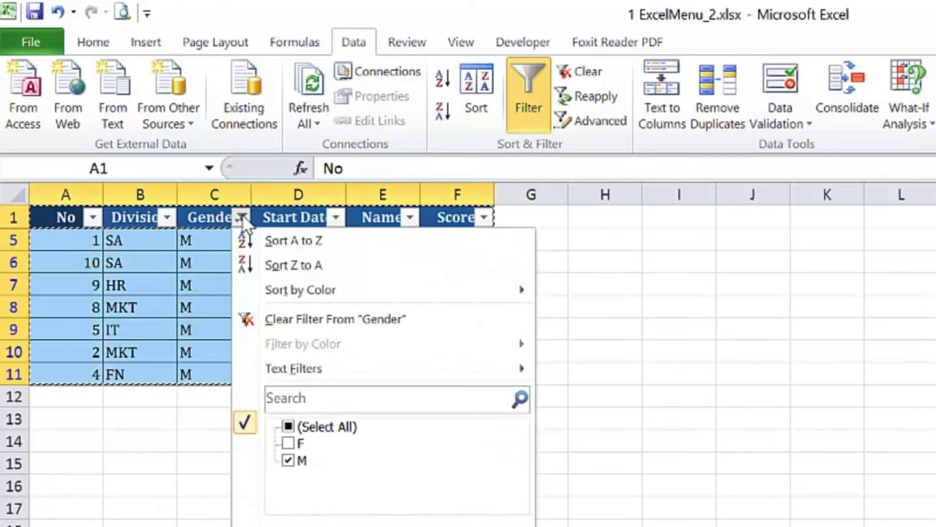
left_click(289, 426)
left_click(341, 525)
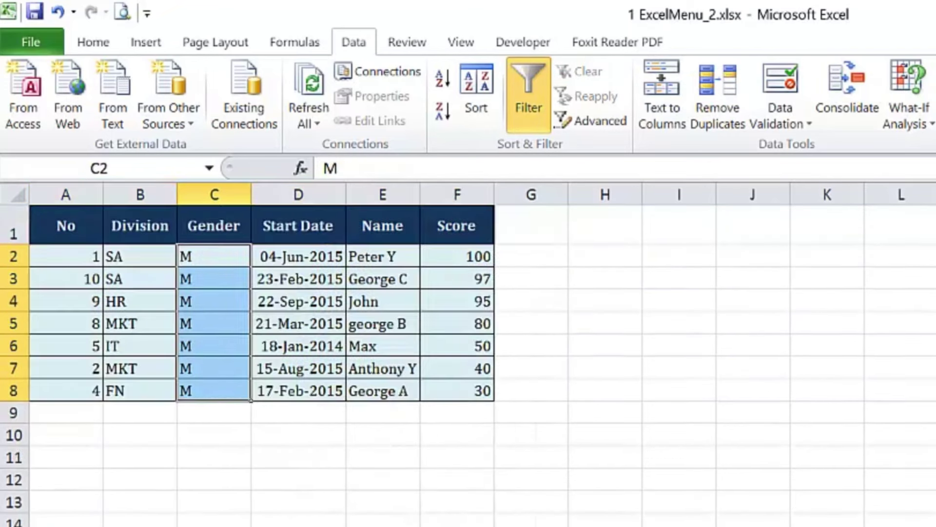
left_click(235, 264)
left_click(212, 417)
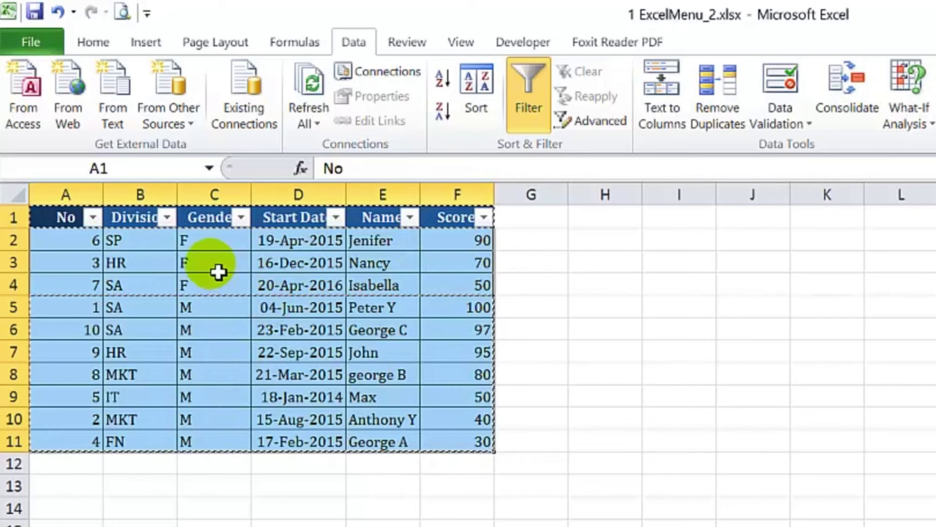
left_click(166, 217)
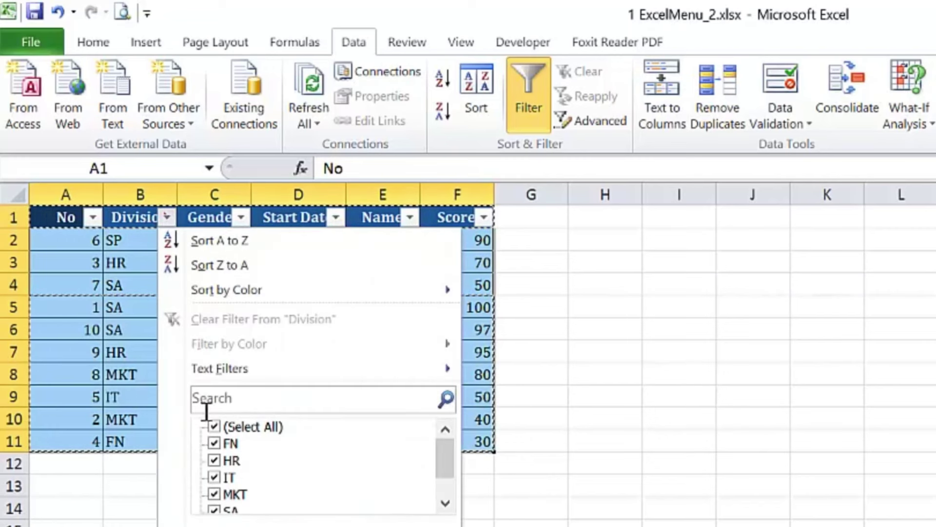
left_click(214, 427)
left_click(215, 439)
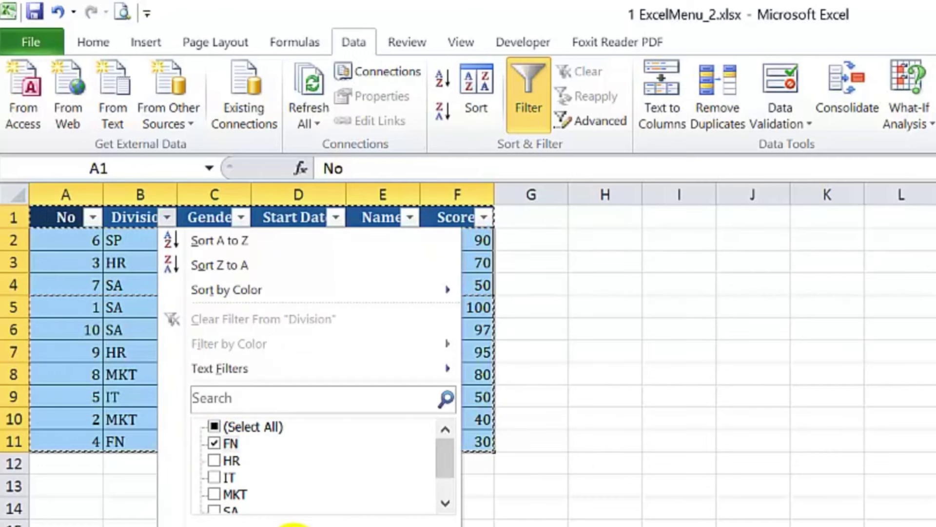
left_click(301, 525)
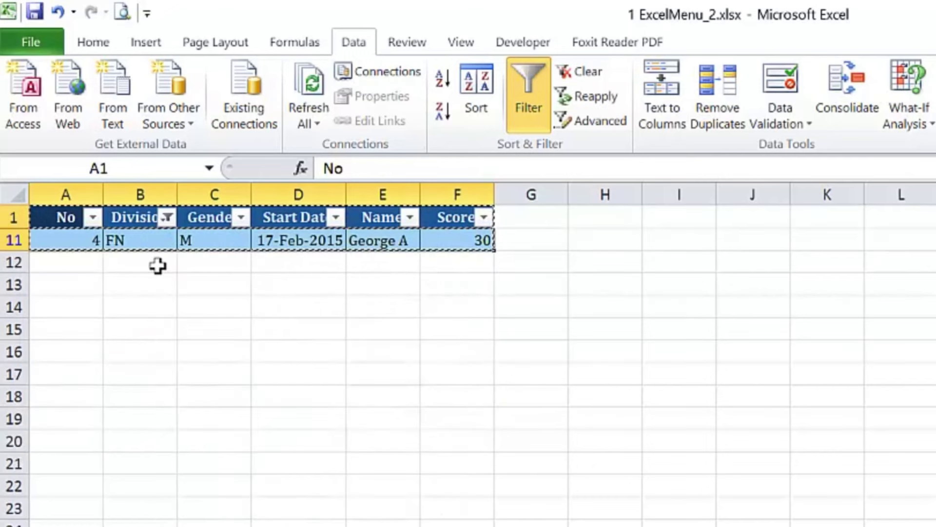
left_click(207, 259)
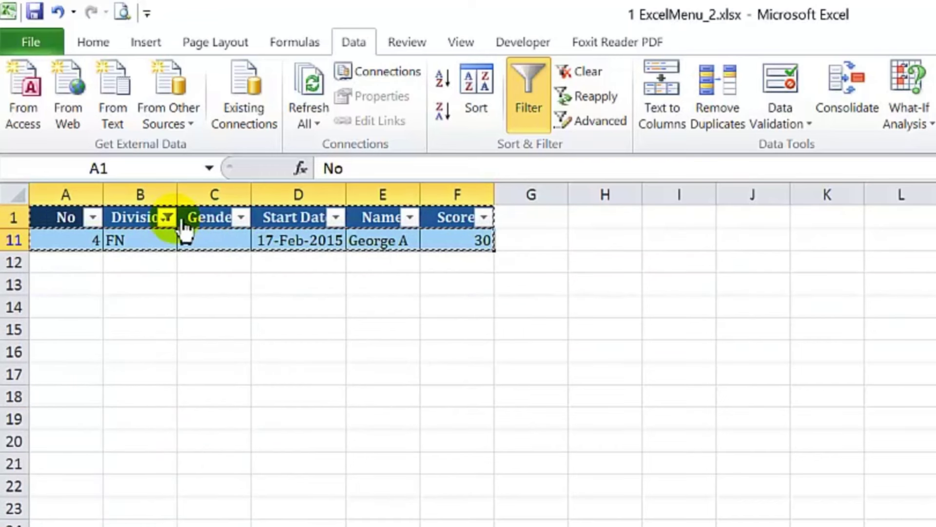
left_click(167, 217)
left_click(226, 425)
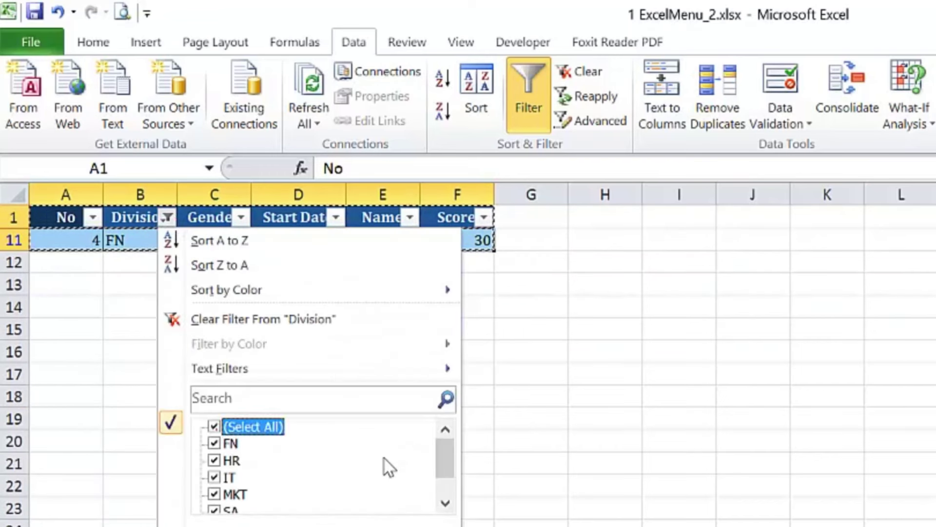
left_click(214, 424)
left_click(220, 461)
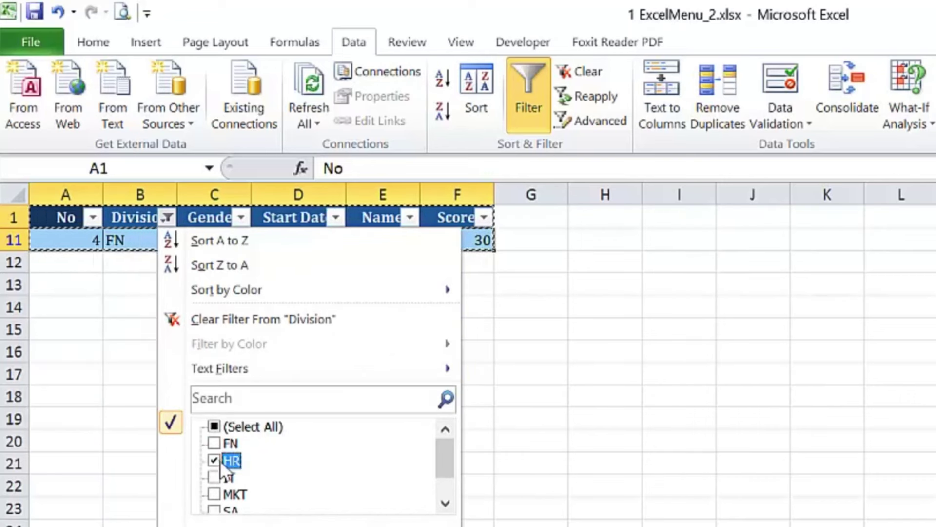
left_click(274, 523)
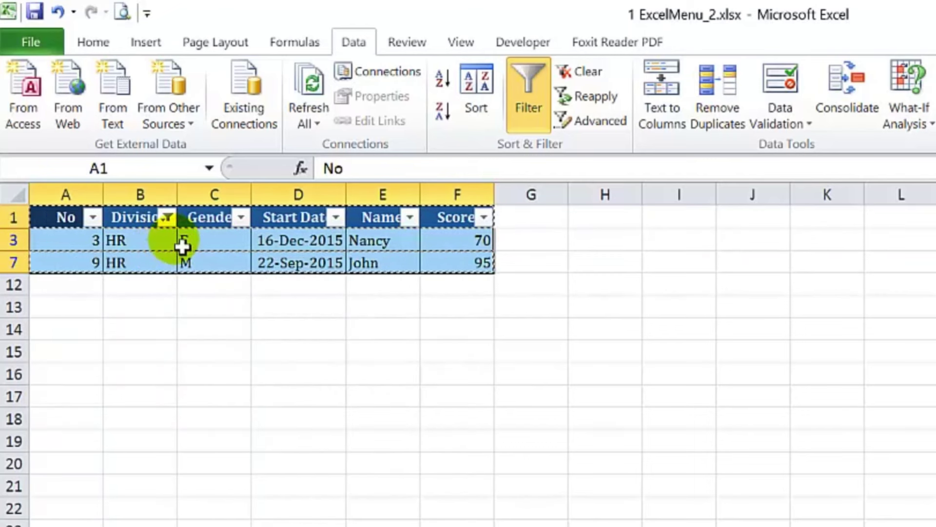
left_click(170, 218)
left_click(234, 426)
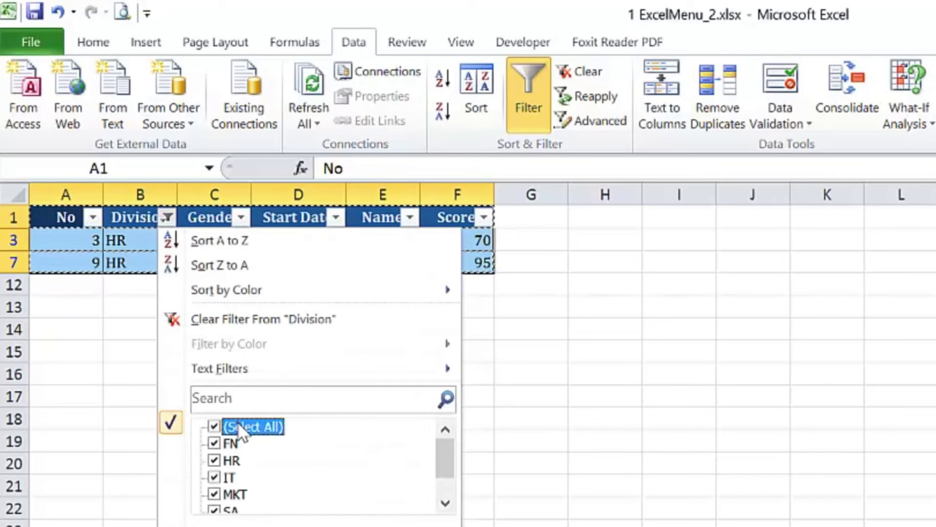
left_click(282, 524)
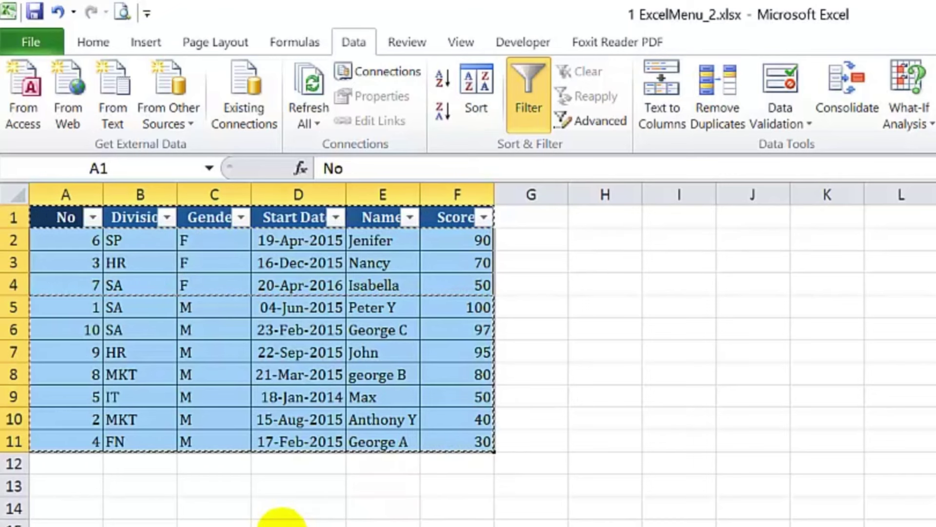
Step: Filter Score to less than 80, leaving five rows, and select the remaining scores
left_click(488, 218)
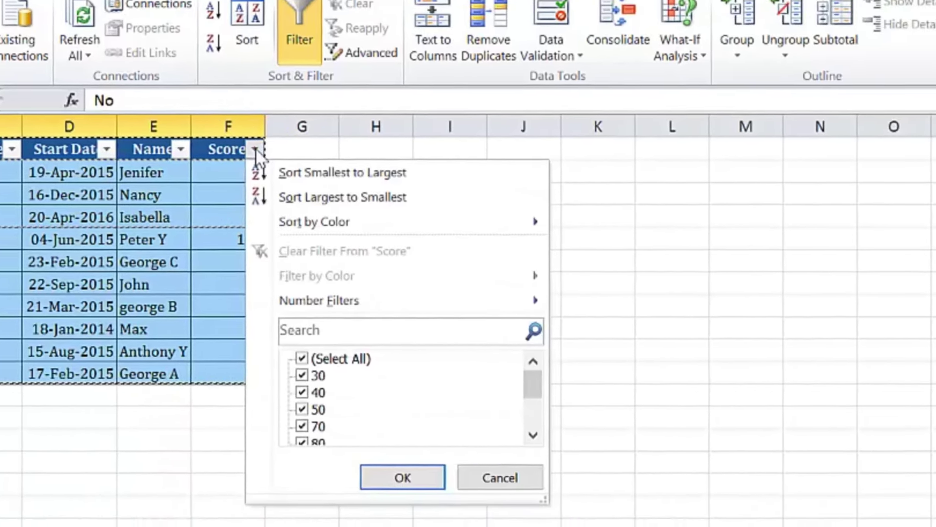
mouse_move(89, 232)
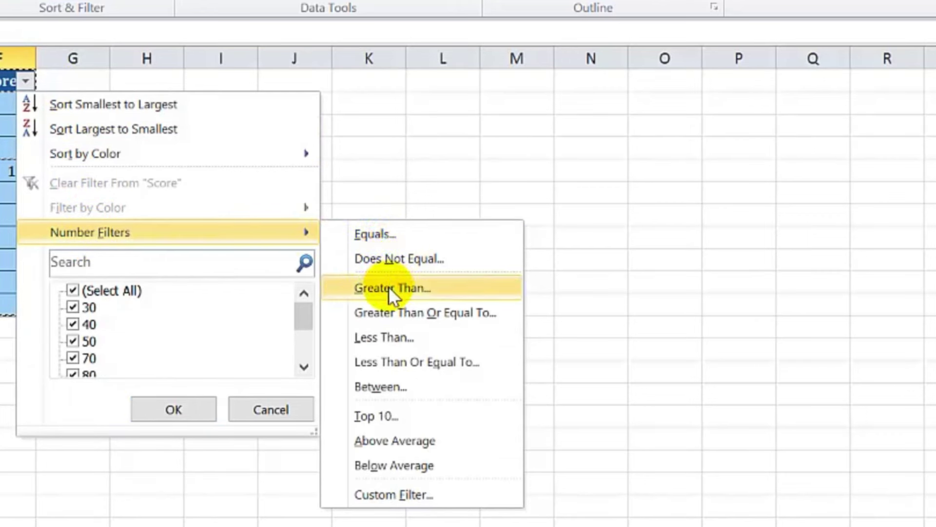
left_click(390, 334)
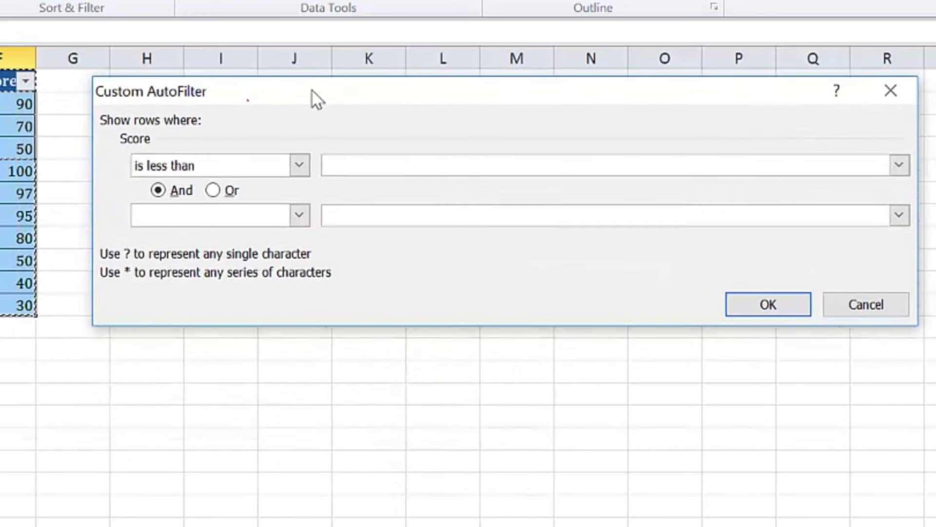
left_click_drag(249, 101, 334, 115)
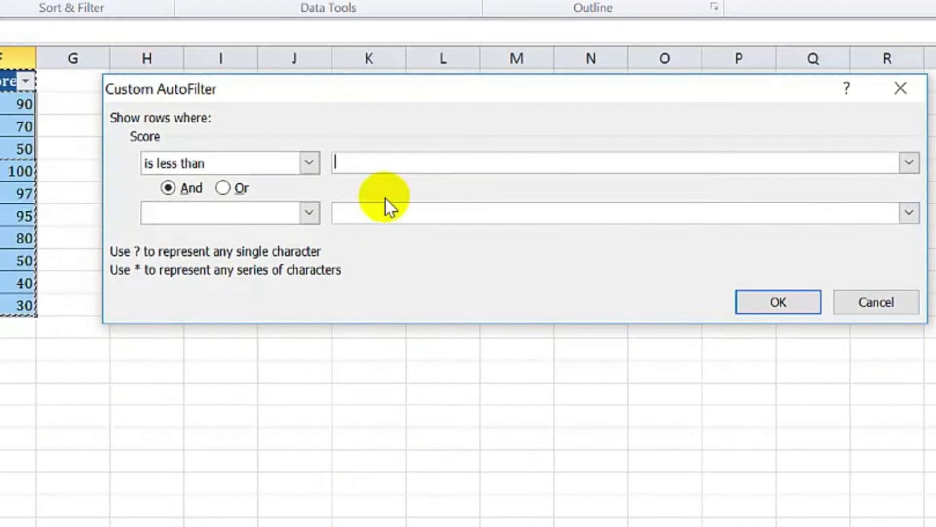
type("8")
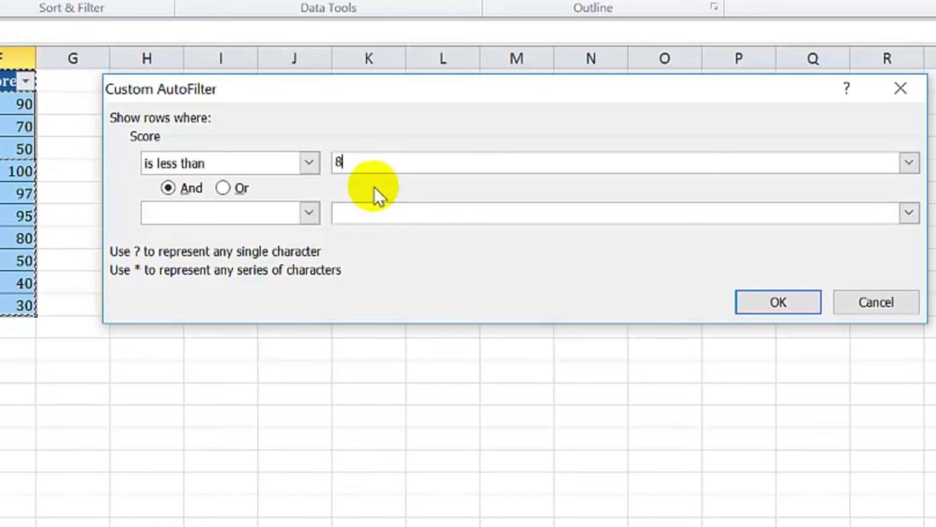
type("0")
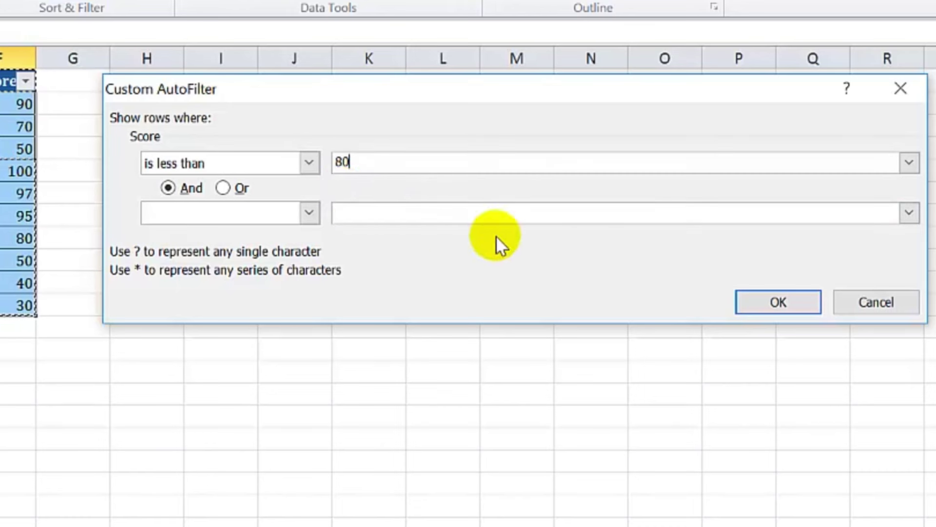
left_click(775, 305)
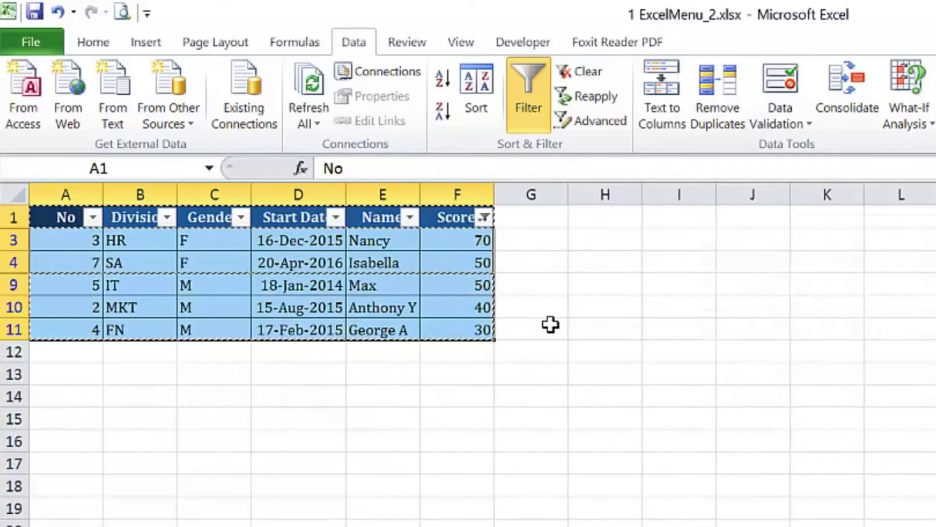
left_click_drag(482, 241, 490, 330)
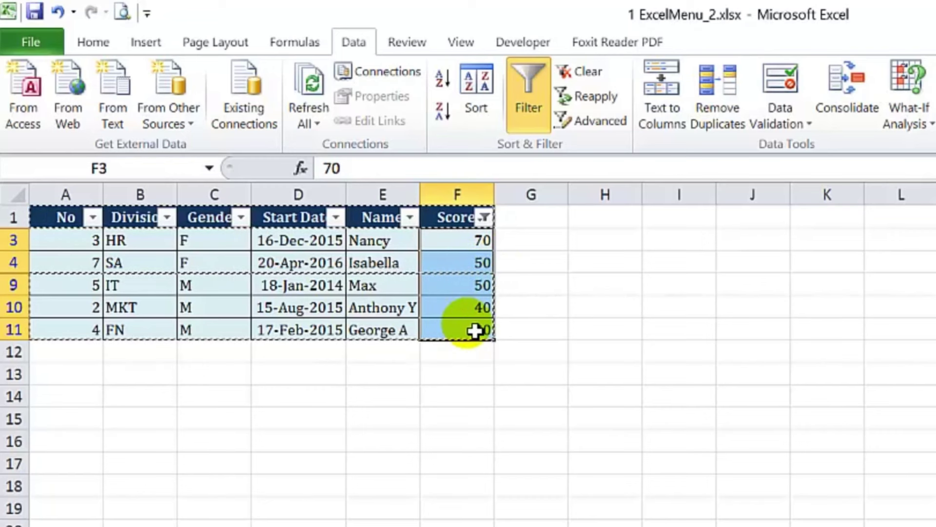
Step: Clear the filter from Score to show all ten rows, then select the staff table
left_click(484, 217)
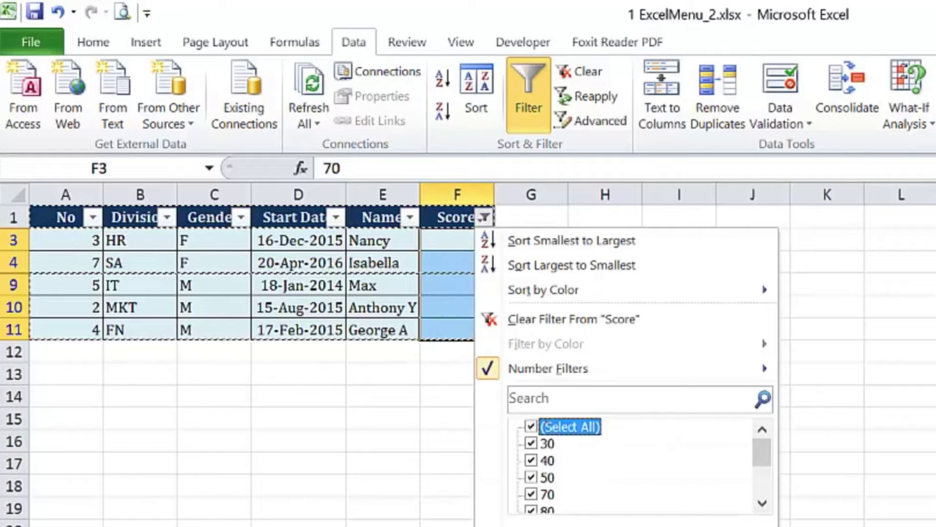
key("Return")
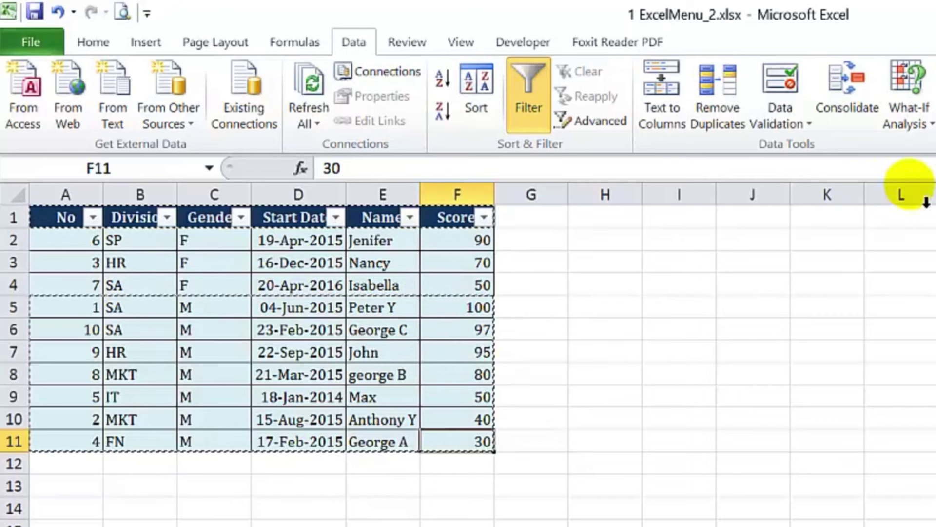
mouse_move(63, 222)
left_mouse_down()
mouse_move(410, 353)
mouse_move(449, 439)
left_mouse_up()
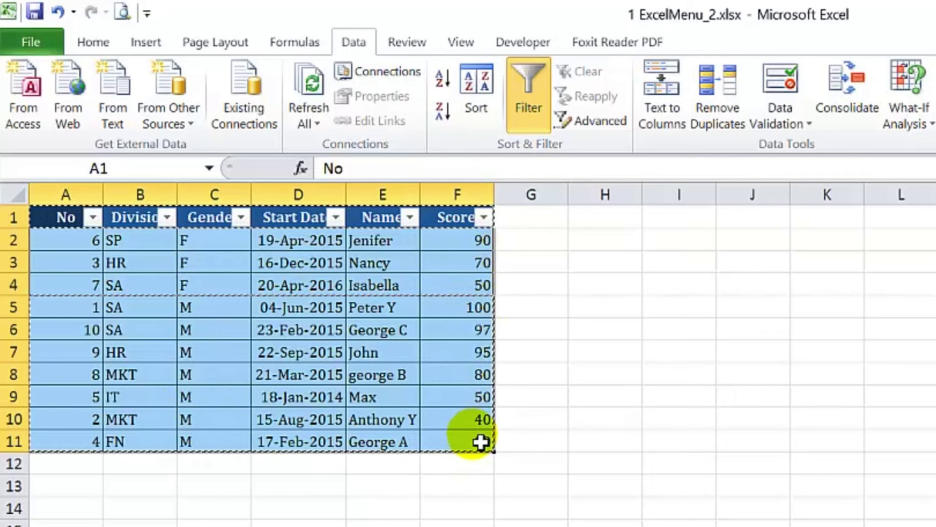
Step: Select the whole staff table and open the Subtotal dialog from the Data tab
mouse_move(56, 220)
left_mouse_down()
mouse_move(452, 286)
mouse_move(474, 442)
left_mouse_up()
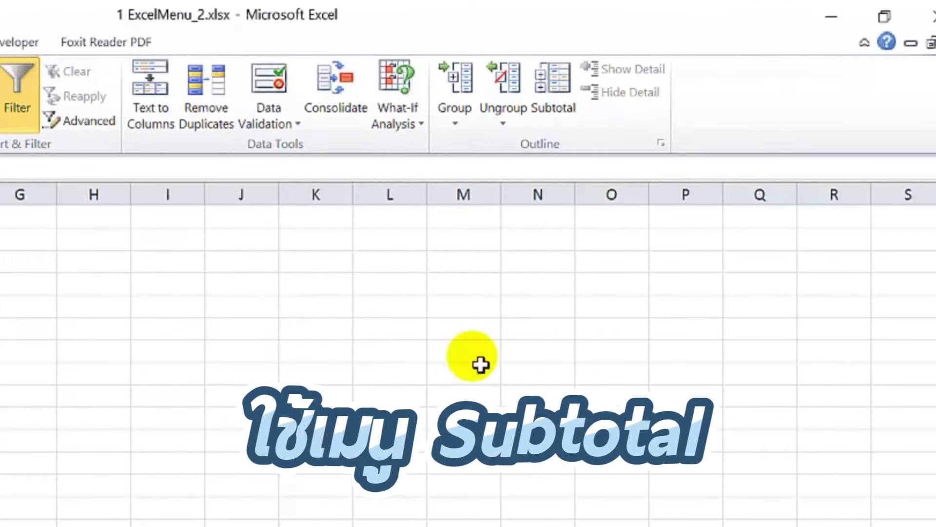
left_click(562, 91)
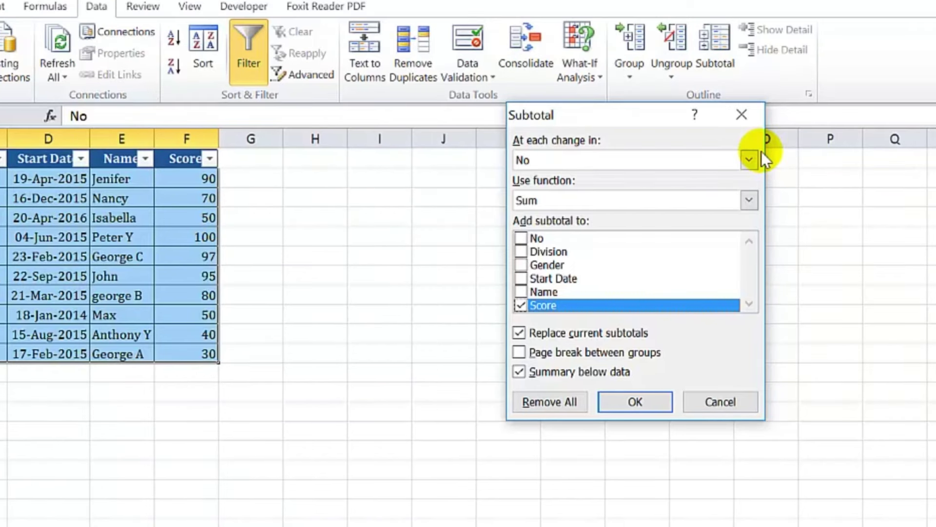
Step: Subtotal Score by Gender with the Average function, giving F 70, M 70.28571 and Grand Average 70.2
left_click(755, 155)
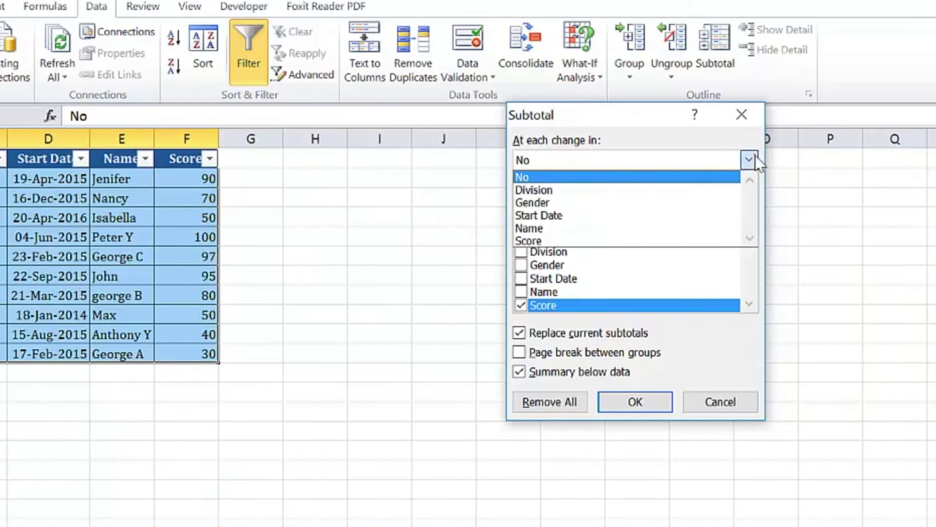
left_click(599, 203)
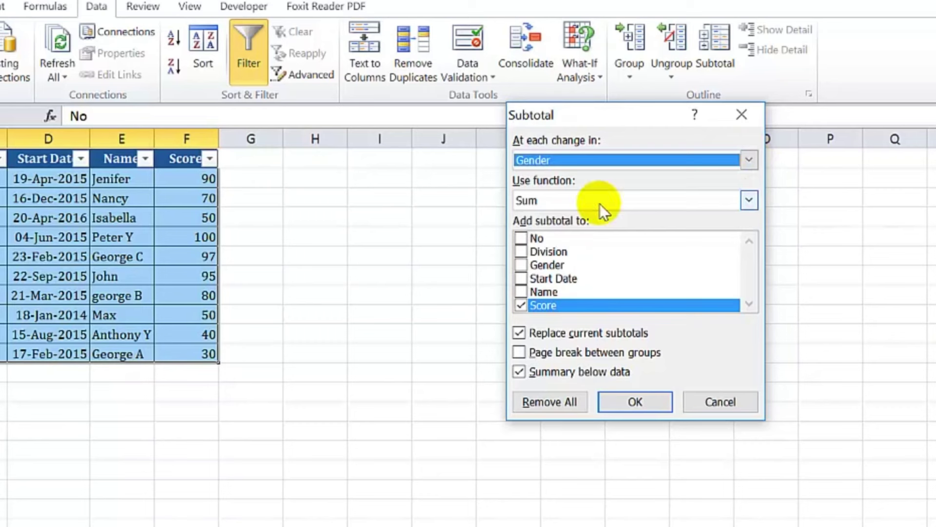
left_click(749, 200)
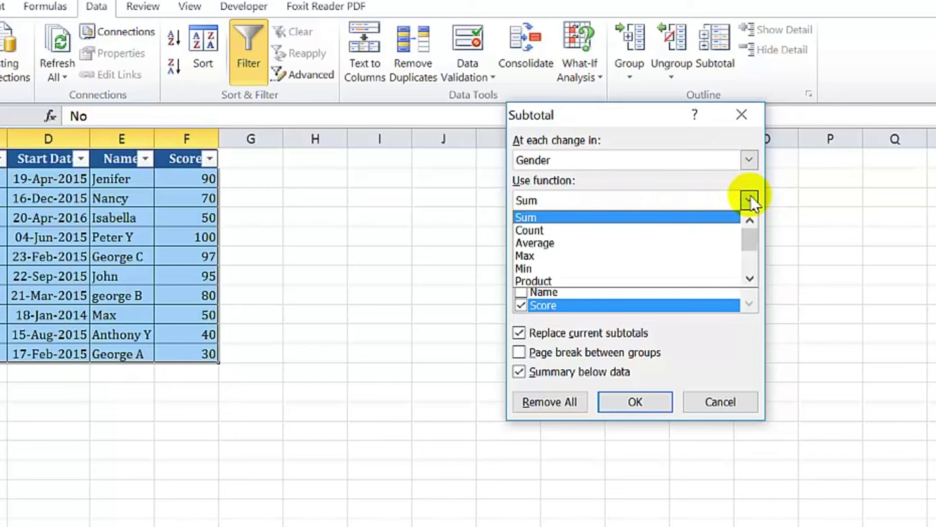
left_click(537, 218)
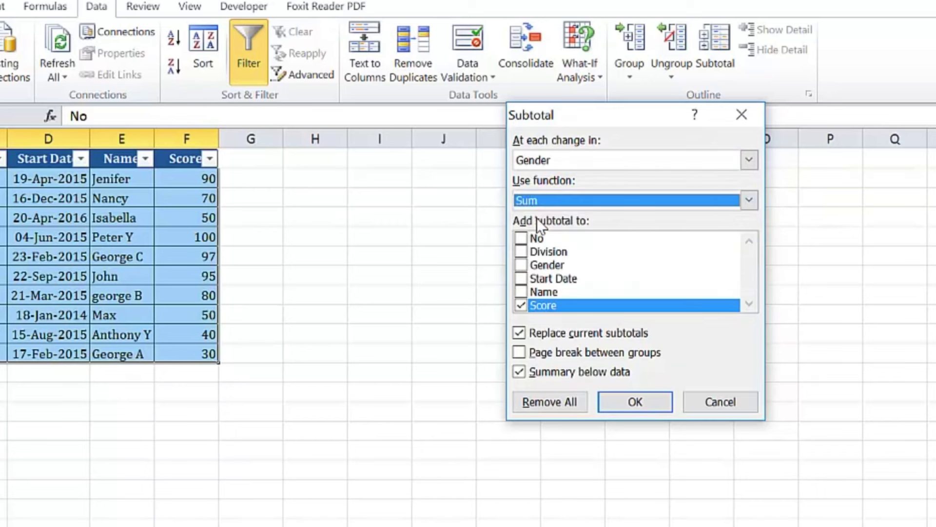
left_click(749, 200)
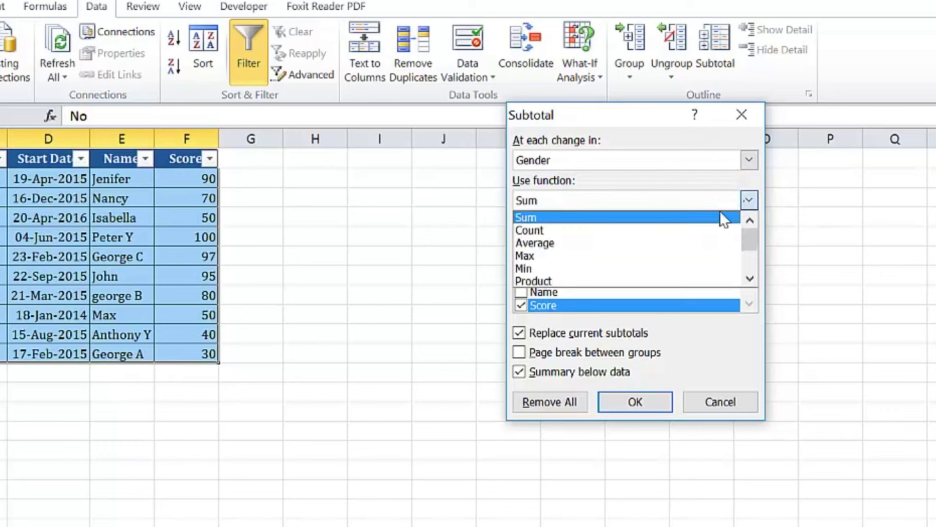
left_click(578, 245)
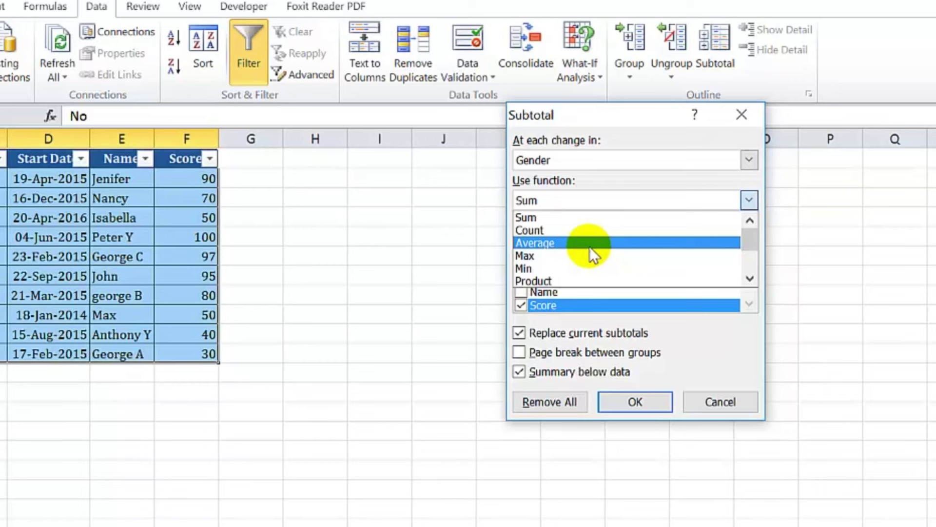
left_click(589, 244)
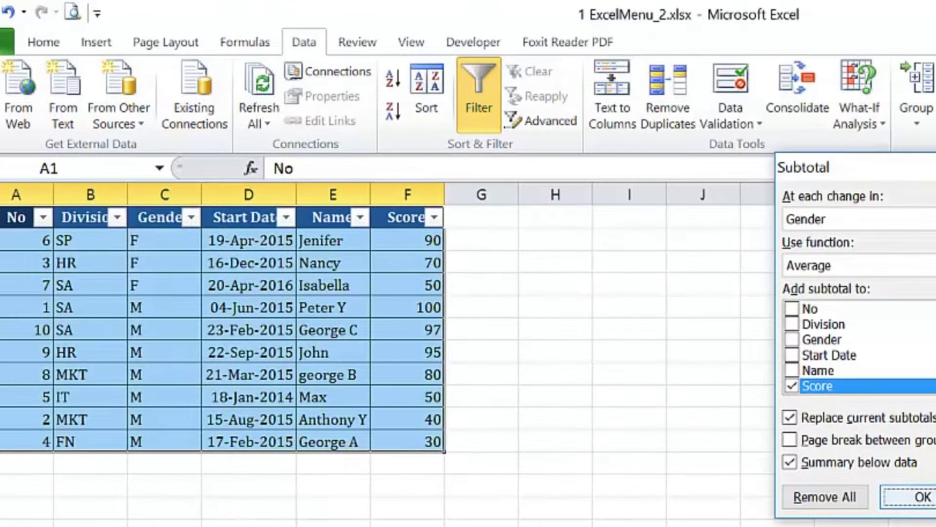
left_click(923, 497)
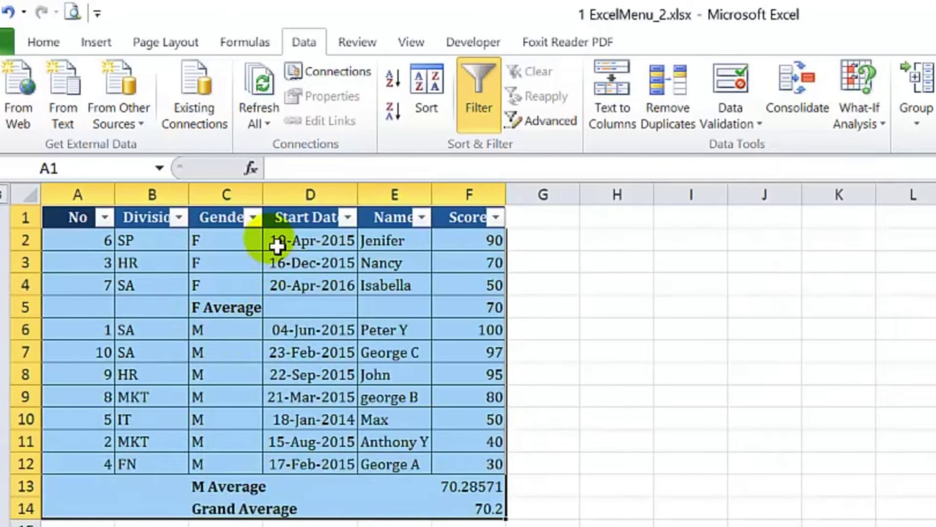
left_click(231, 314)
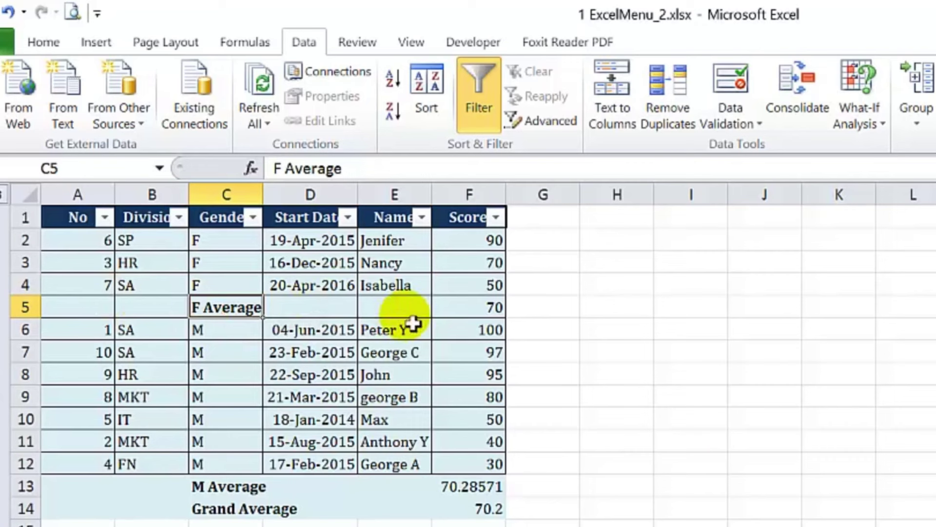
left_click(487, 312)
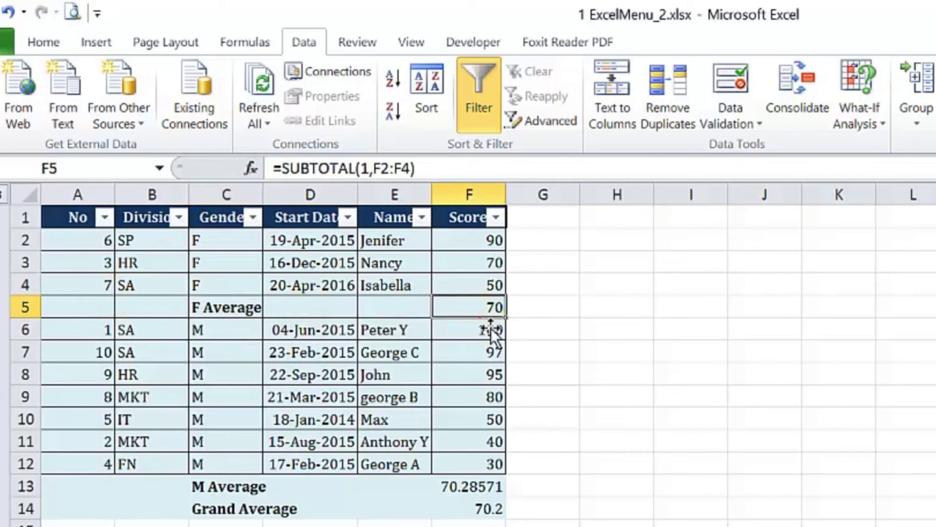
left_click_drag(492, 241, 494, 291)
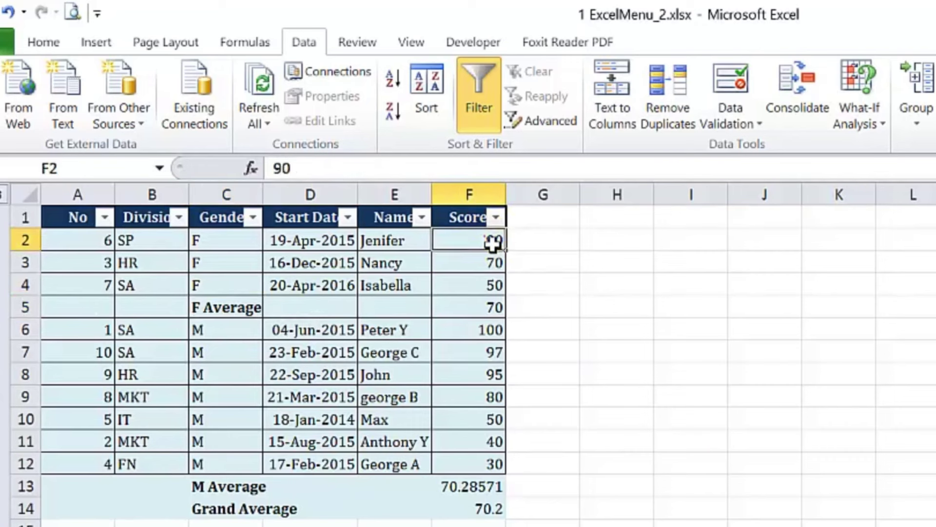
left_click(491, 315)
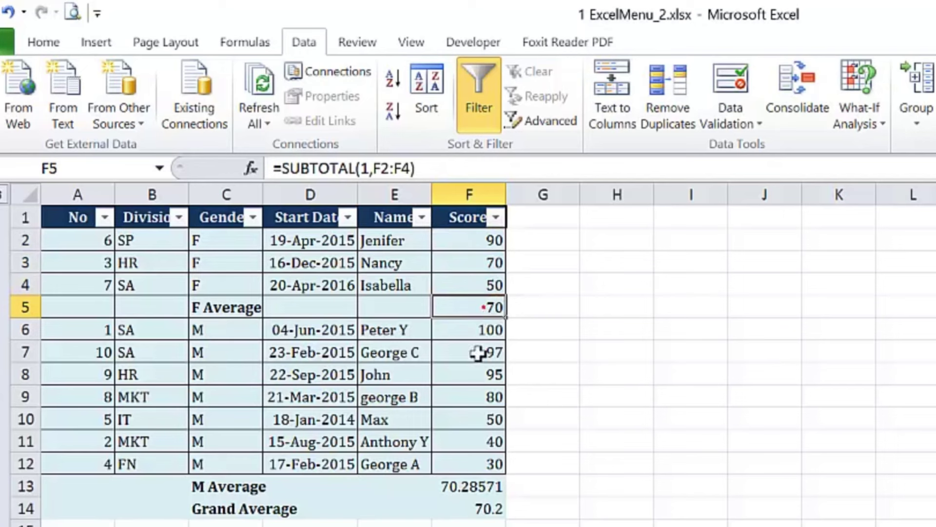
left_click(25, 487)
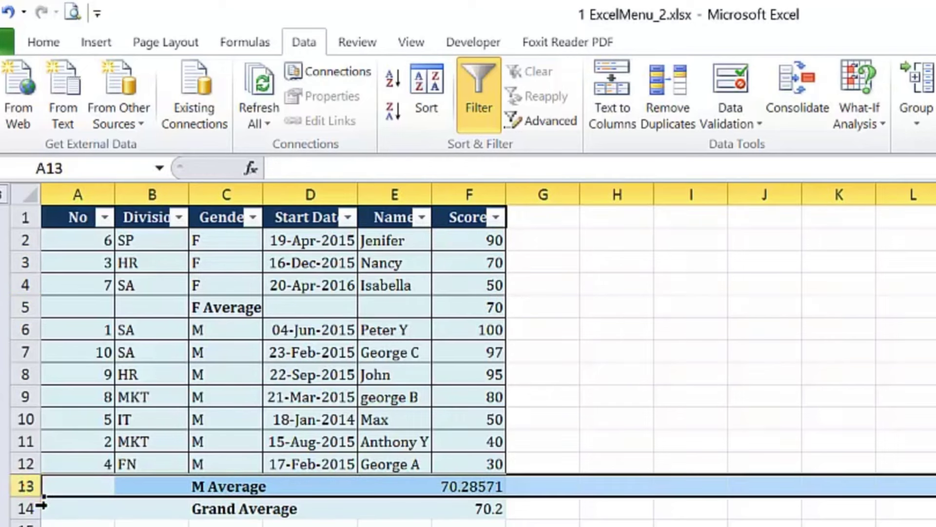
left_click(461, 487)
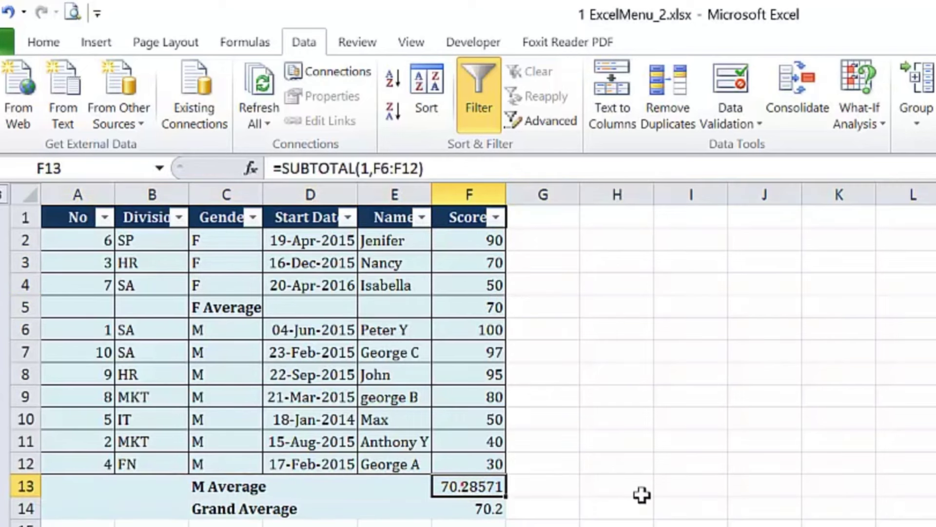
left_click(24, 508)
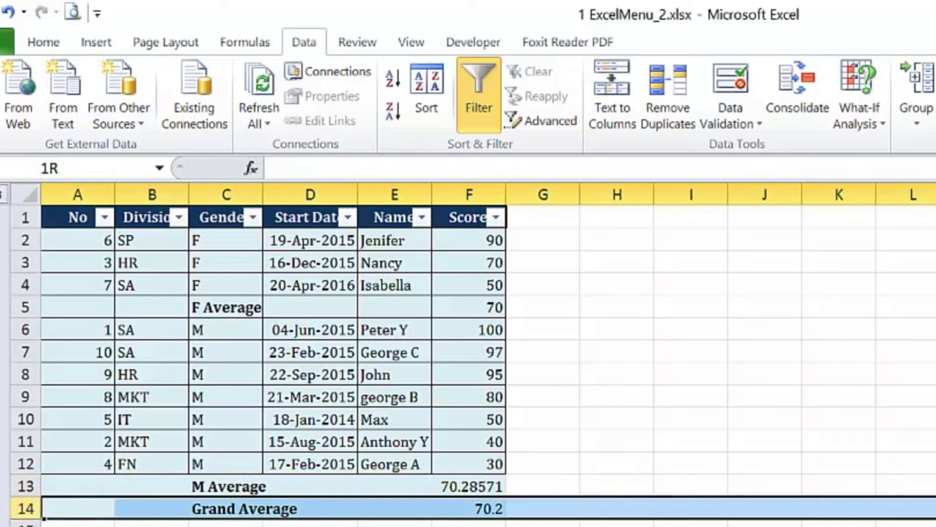
left_click(502, 516)
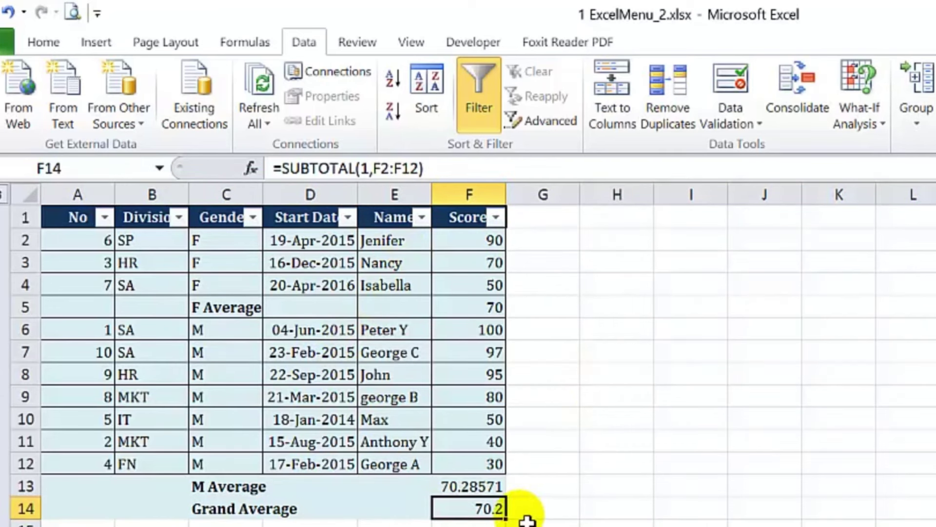
left_click(461, 352)
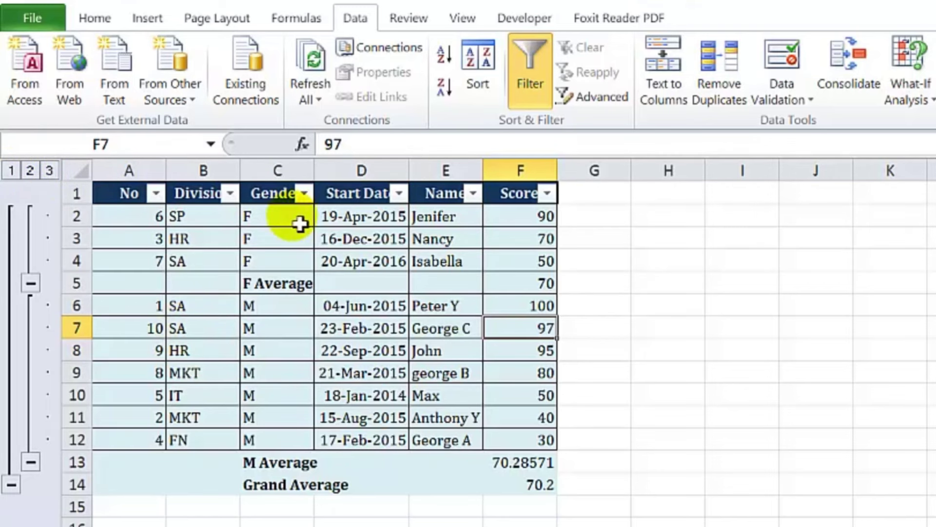
left_click(12, 169)
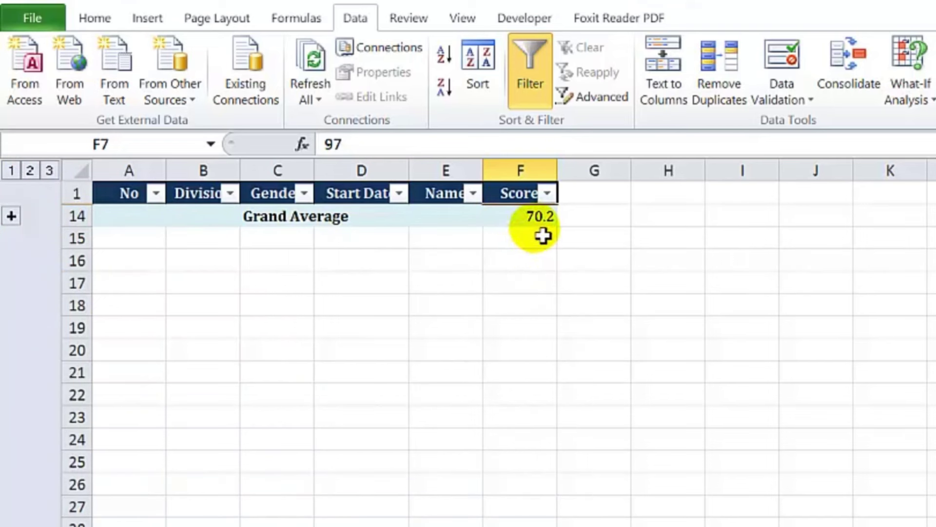
left_click(31, 170)
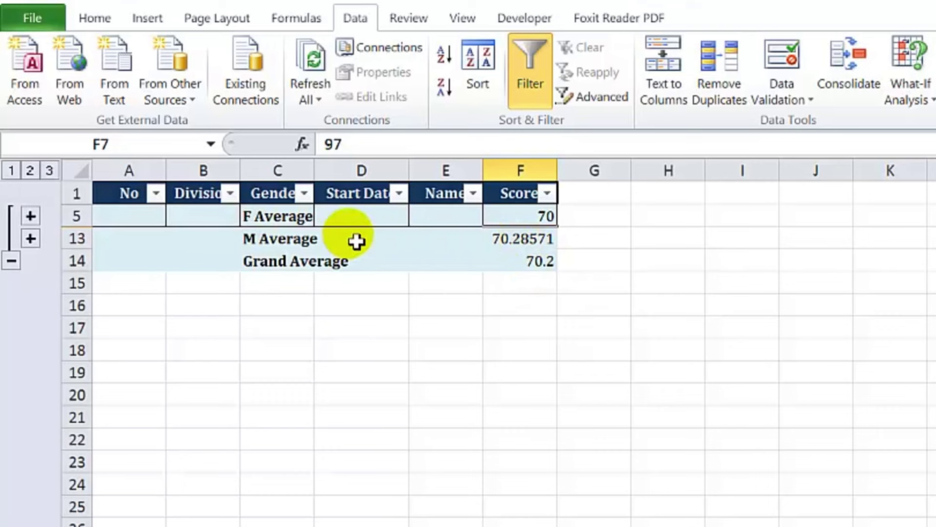
left_click(11, 260)
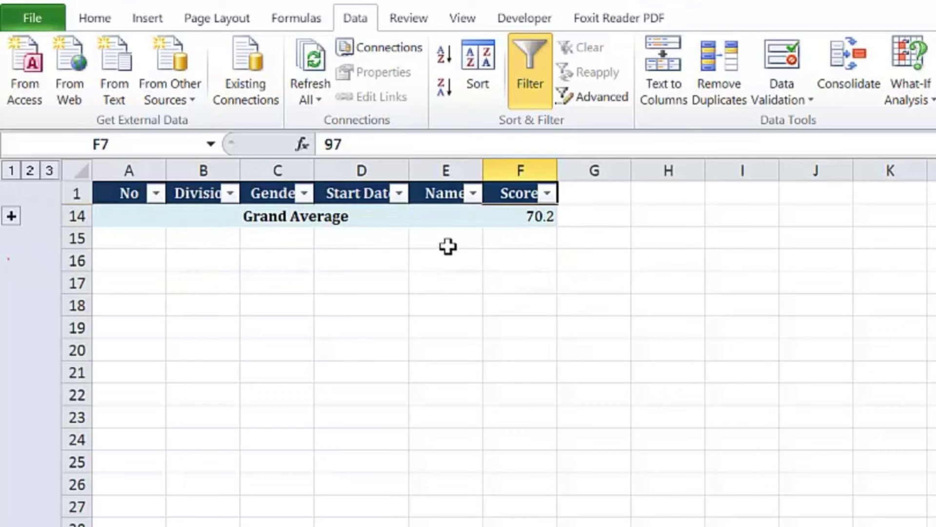
left_click(30, 170)
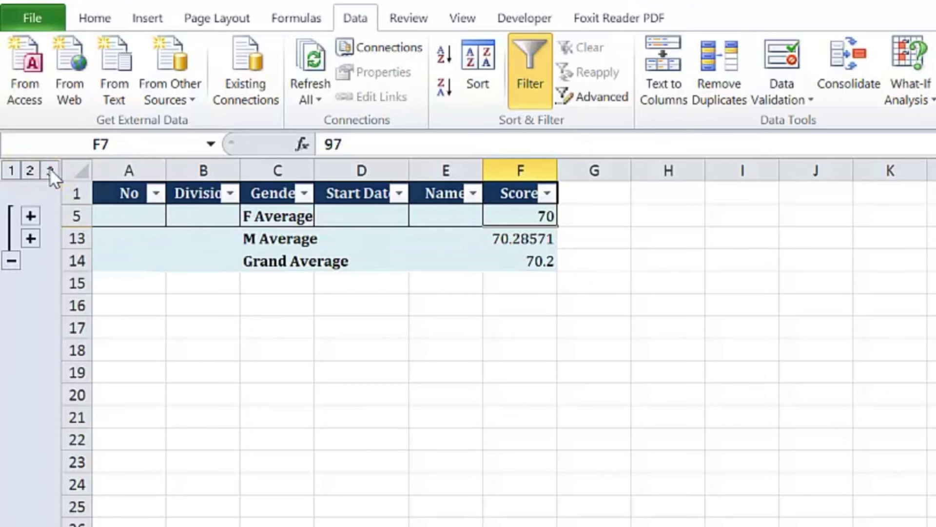
left_click(49, 170)
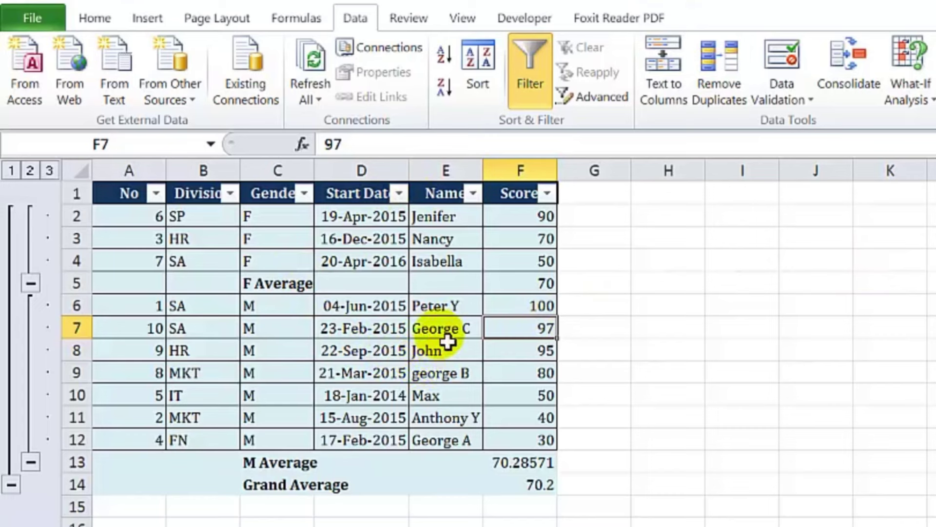
left_click_drag(129, 200, 542, 495)
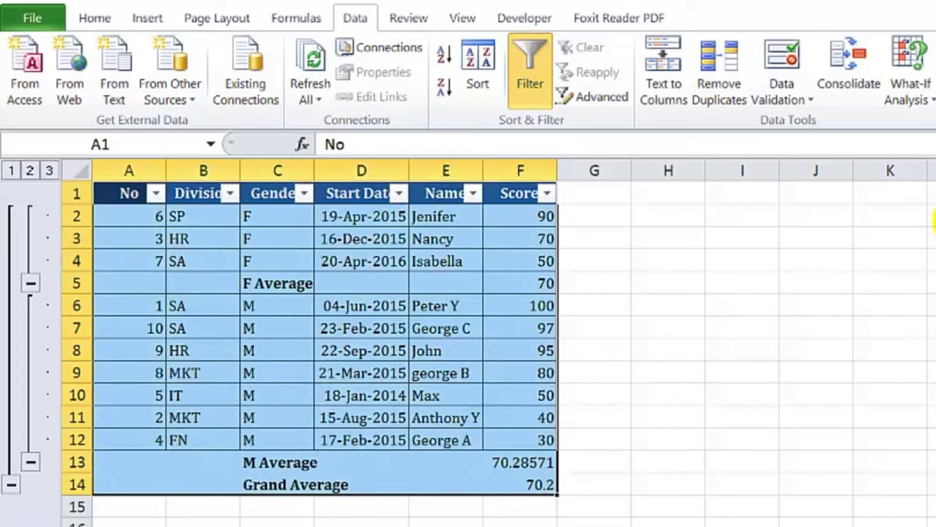
Step: Remove all Gender average subtotals and the outline from the Staff table, then deselect it
key("alt+a")
key("b")
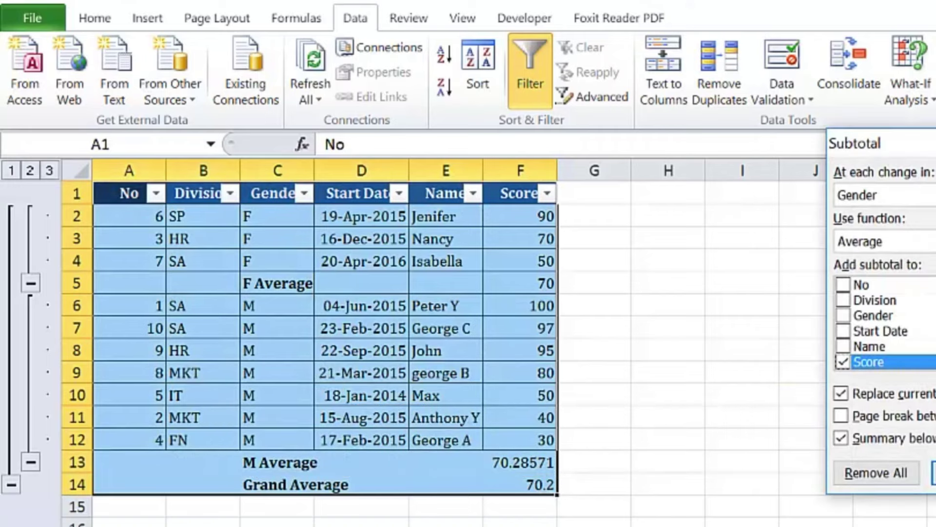
left_click(895, 473)
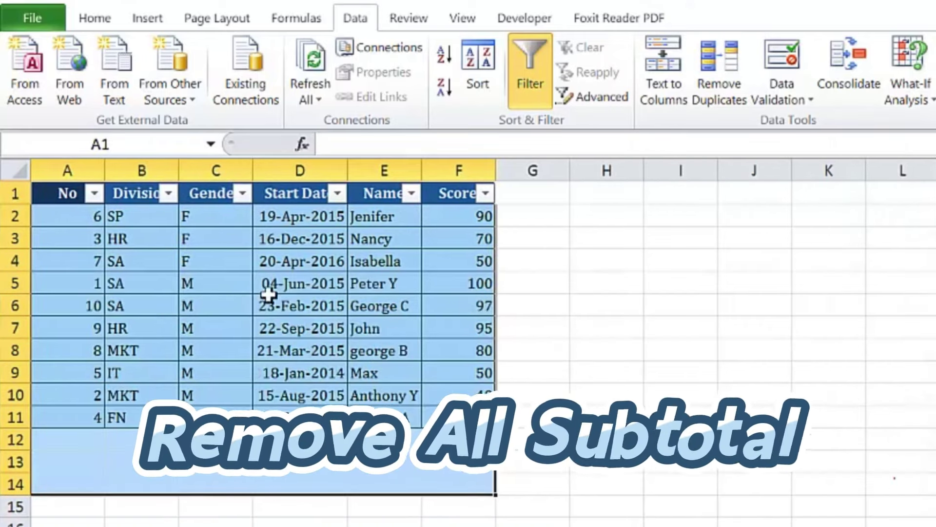
left_click(399, 366)
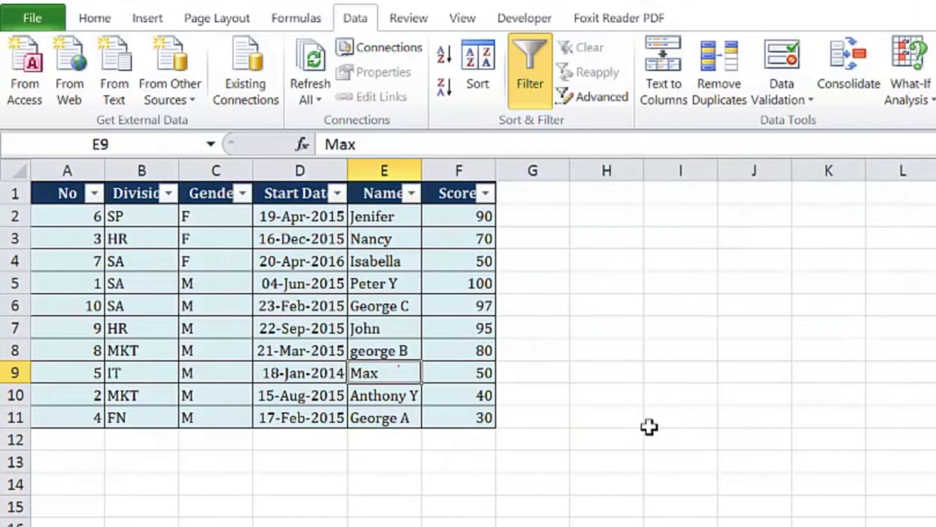